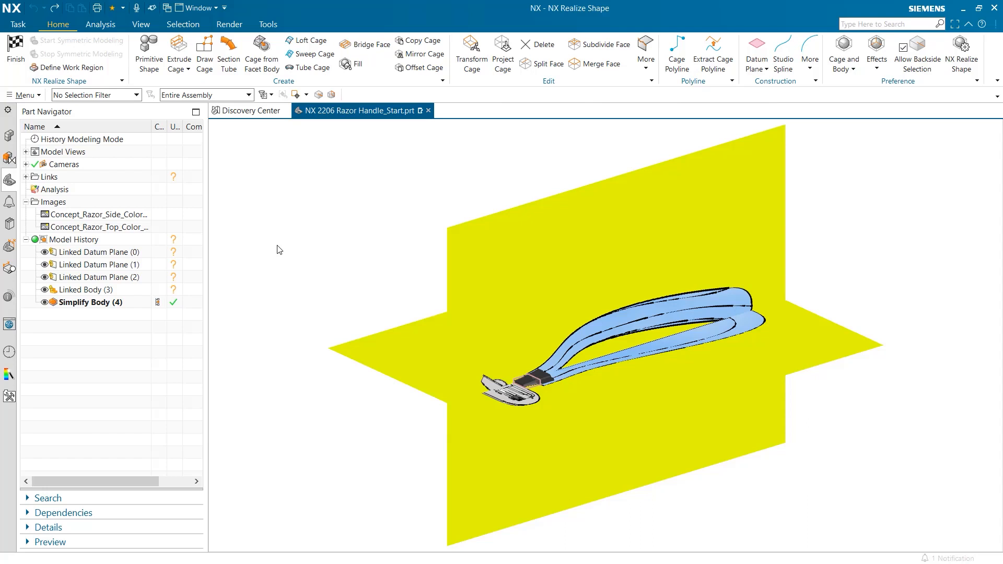
- Create an 80 mm sphere primitive shape with base subdivision, its centre moved along the XC axis over the razor handle
click(149, 54)
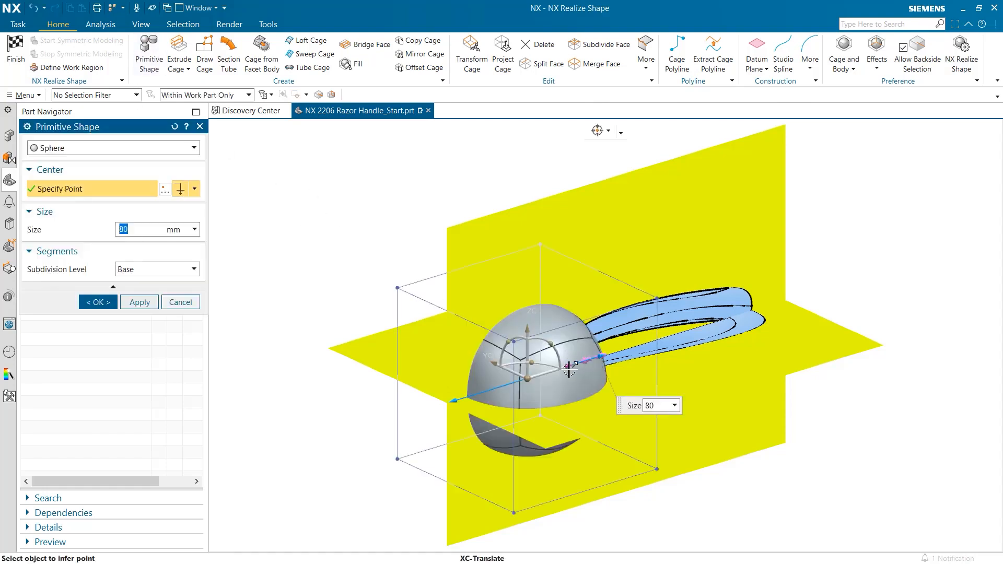
drag(570, 369, 618, 355)
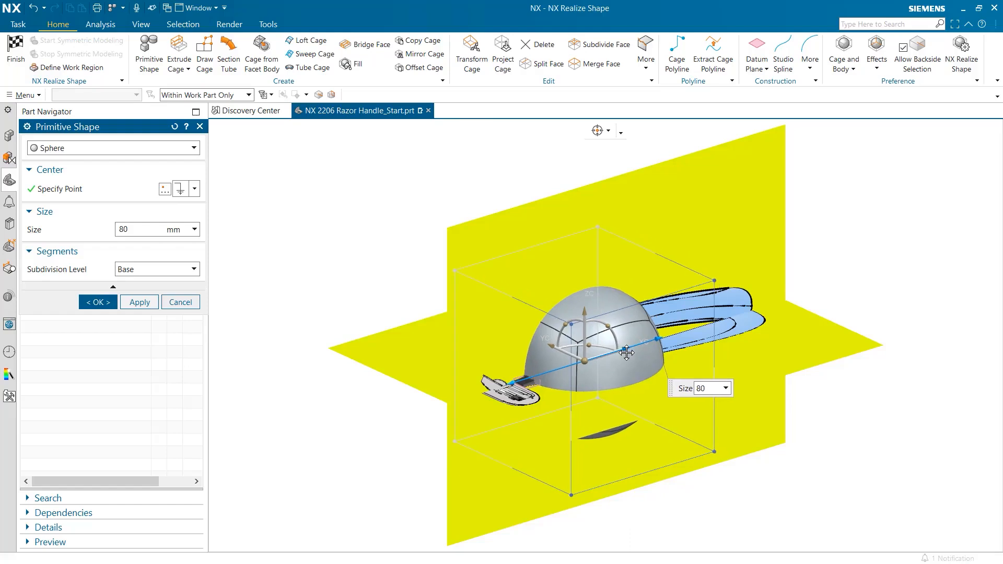
click(98, 302)
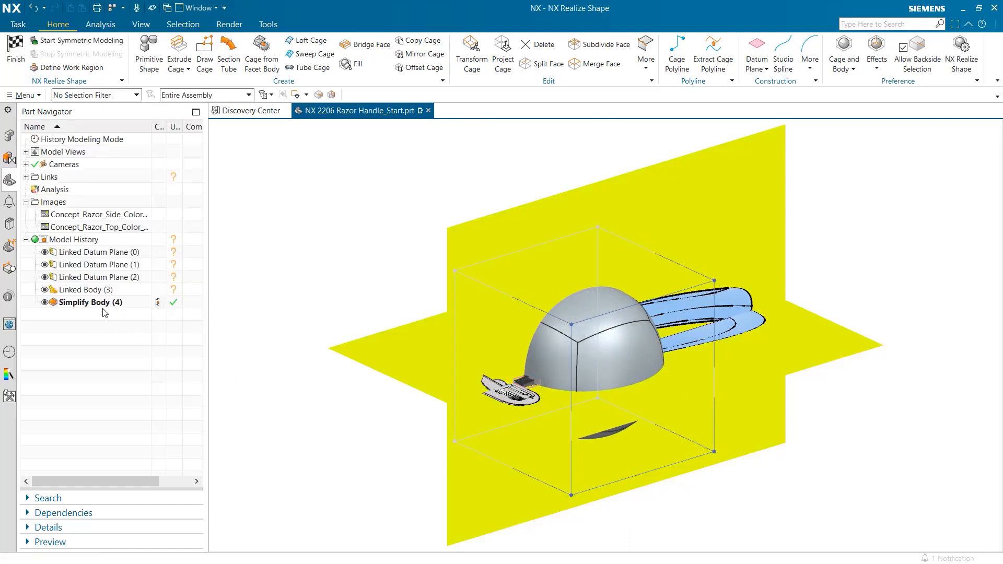
- Transform the cage lengthwise, moving its rear face past the handle's far end and its front face slightly outward toward the razor head
click(472, 51)
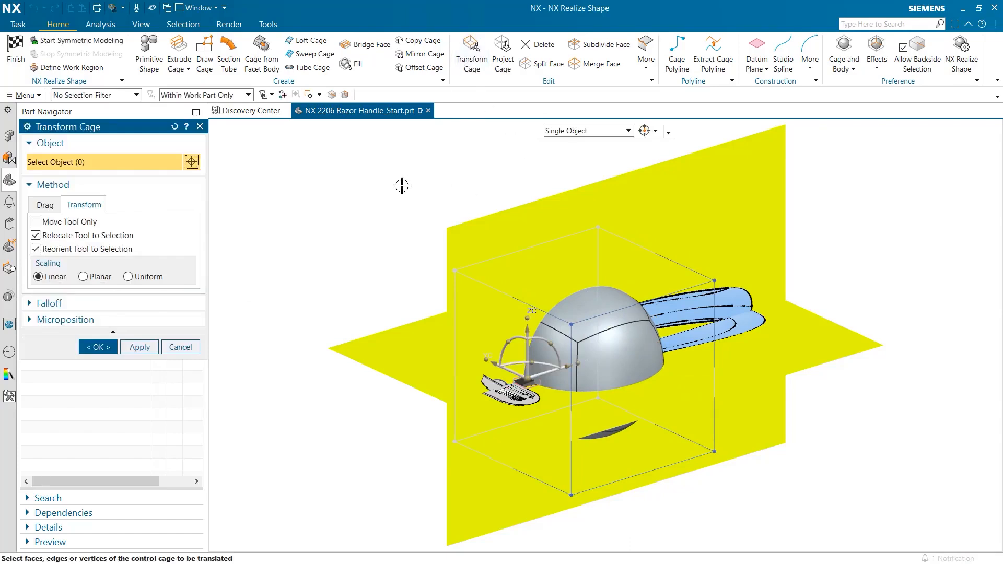
middle_drag(418, 228, 350, 246)
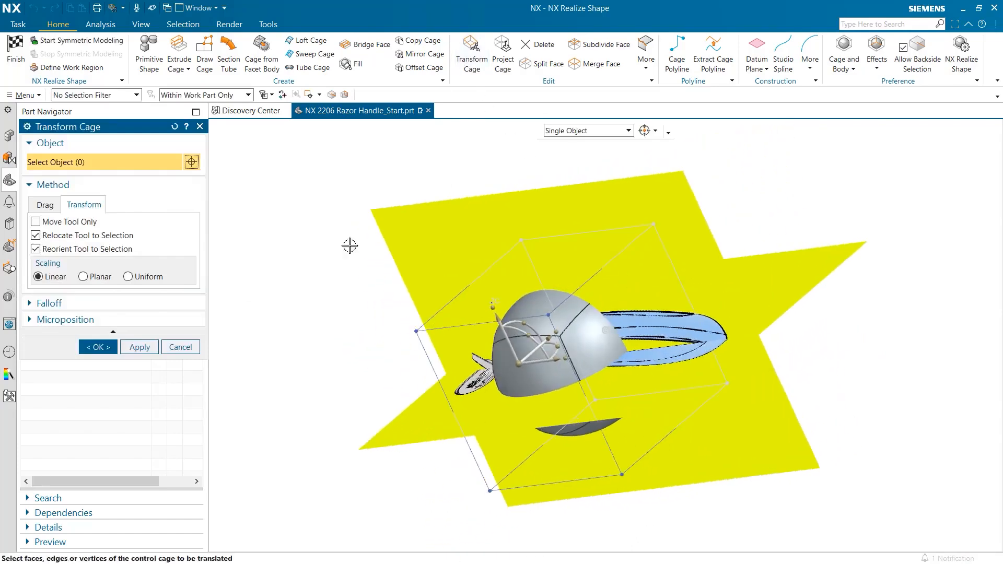
click(597, 355)
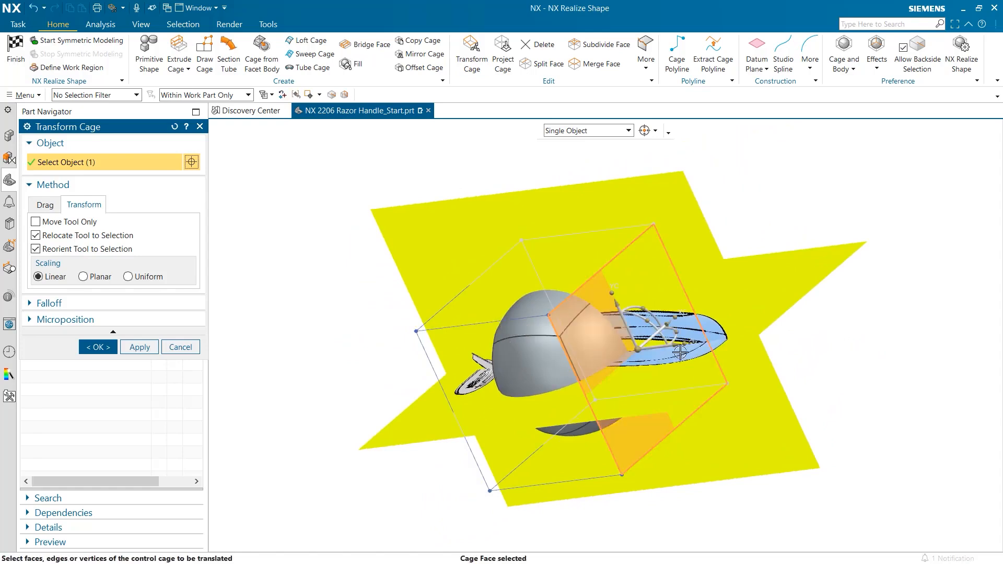
drag(674, 345, 781, 320)
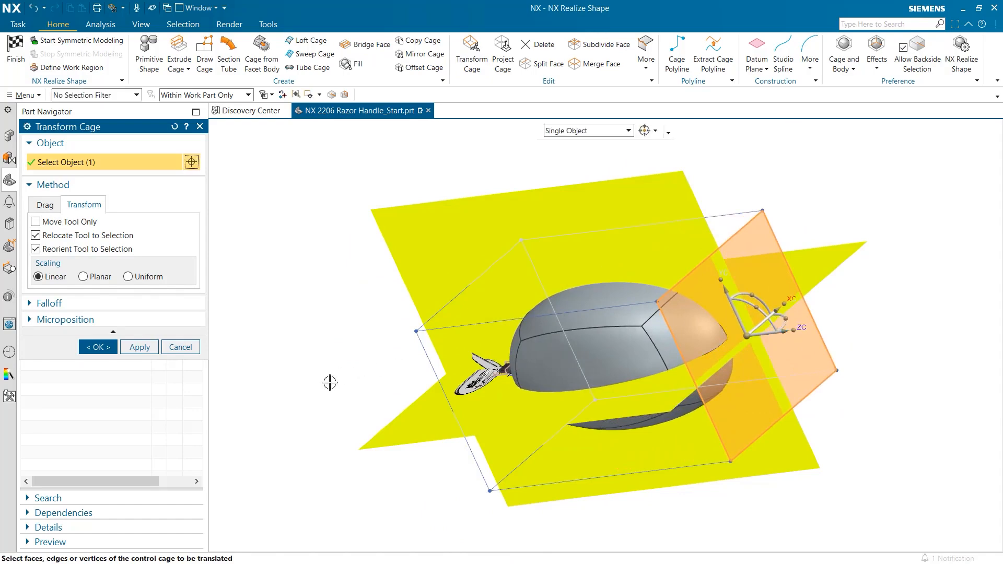
middle_drag(330, 383, 398, 310)
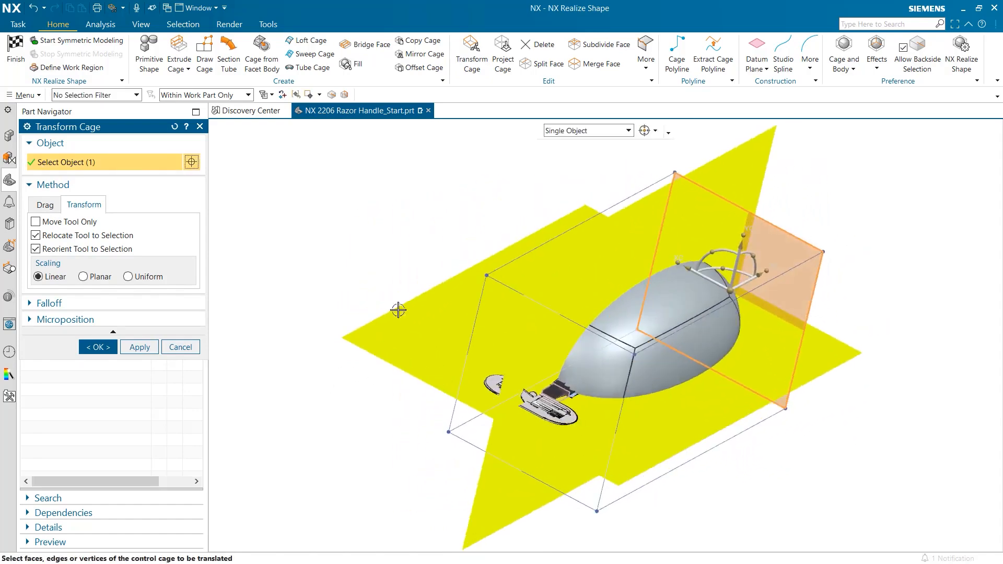
click(534, 361)
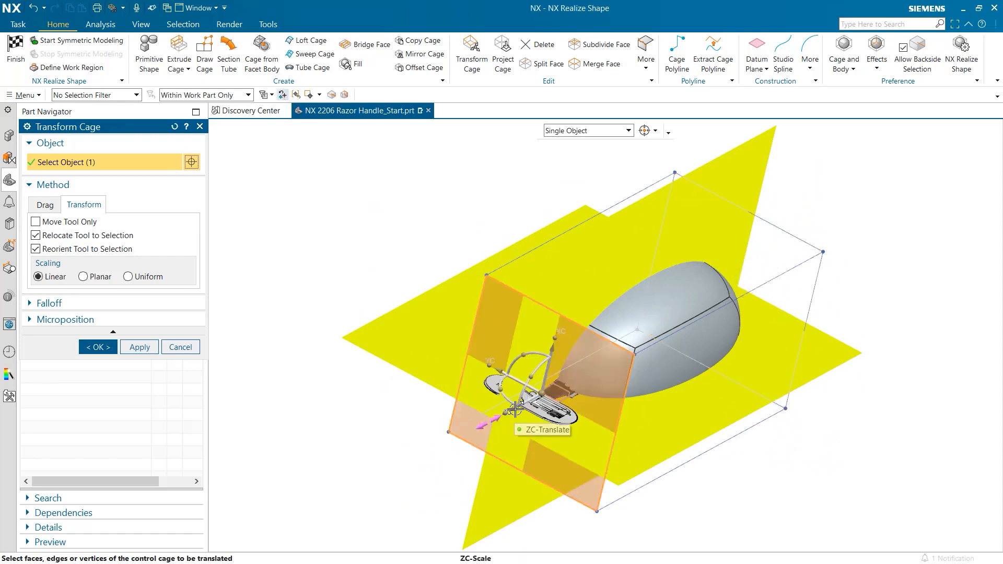
drag(515, 409, 508, 410)
click(97, 347)
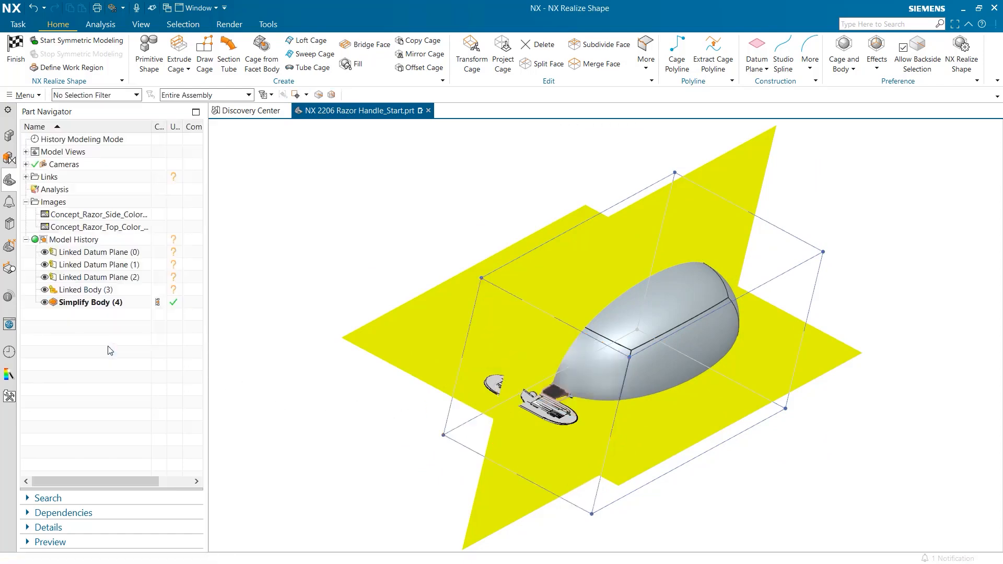
- Split the cage's four lengthwise faces uniformly with a number of 8, using a lengthwise edge as reference
middle_drag(315, 328, 309, 309)
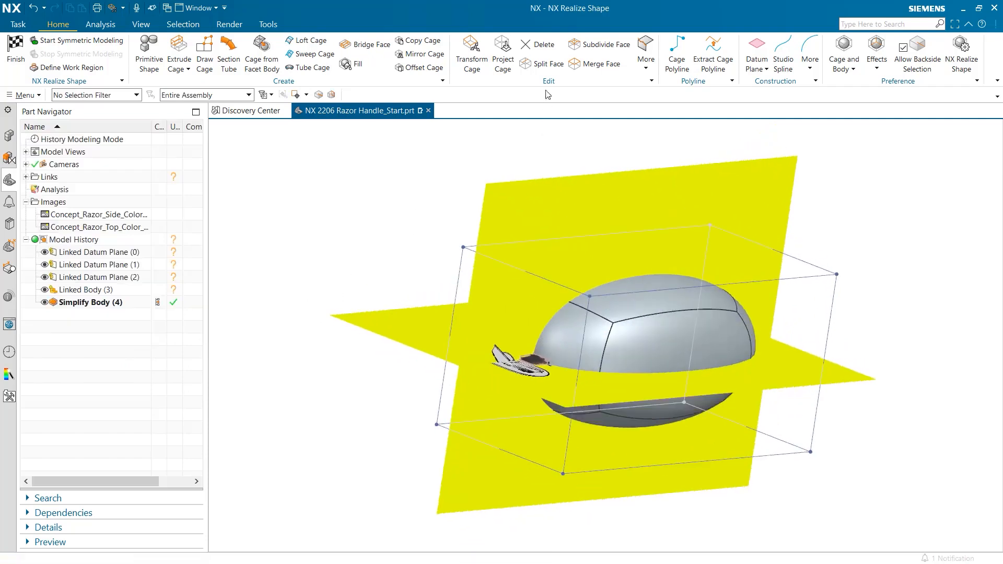
click(543, 71)
click(651, 280)
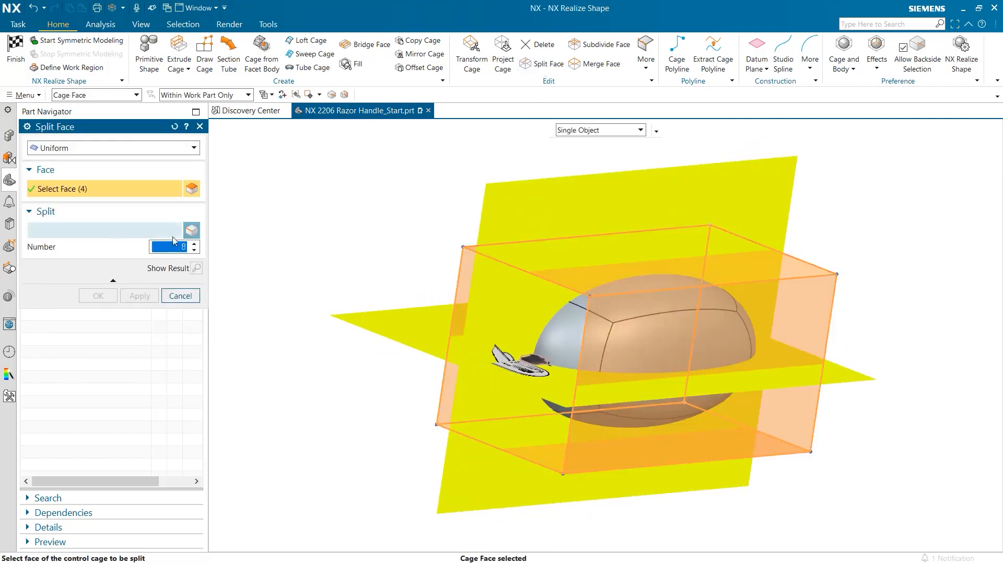
click(134, 232)
click(688, 289)
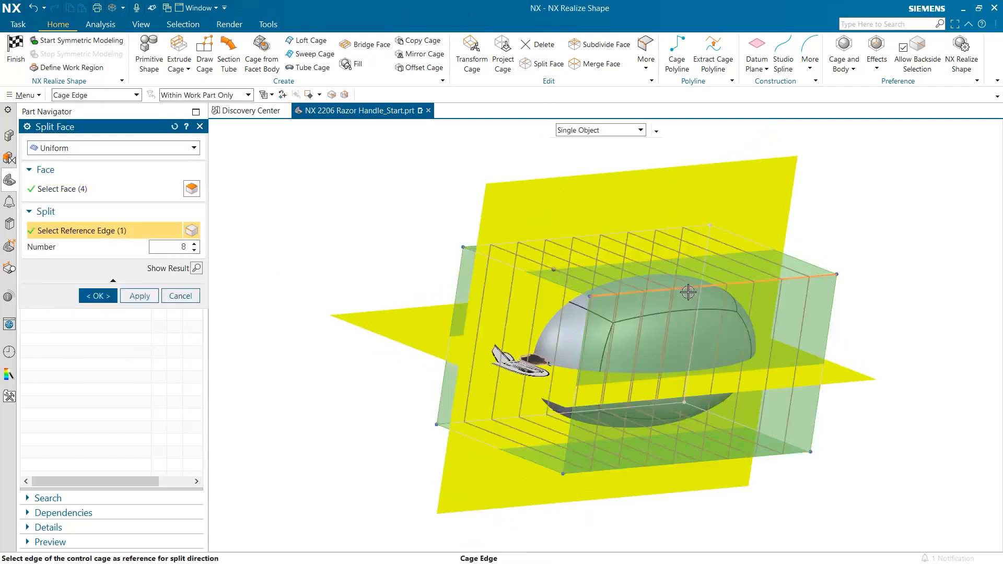
click(98, 296)
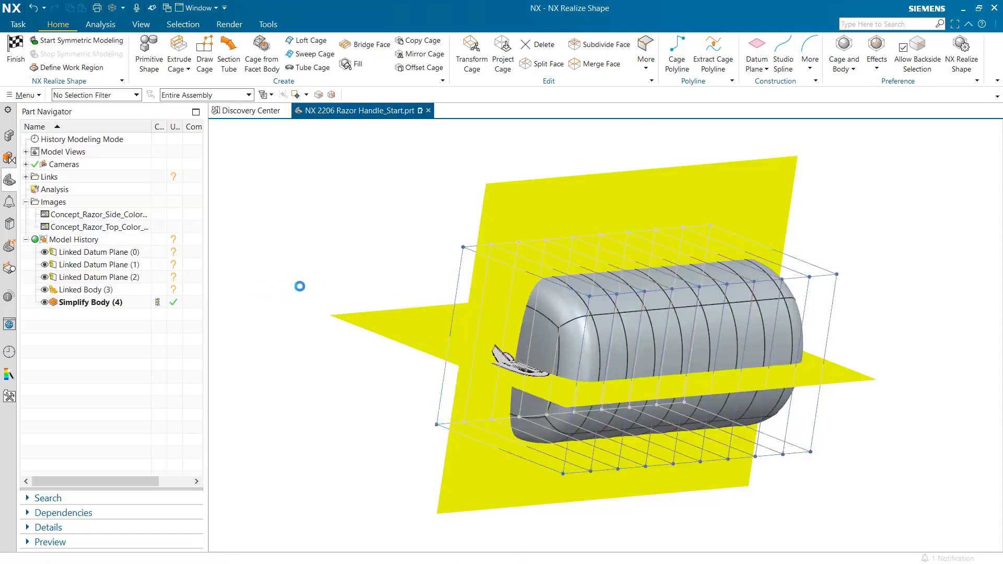
- Start symmetric modeling about the default symmetry plane through the middle of the razor
click(107, 44)
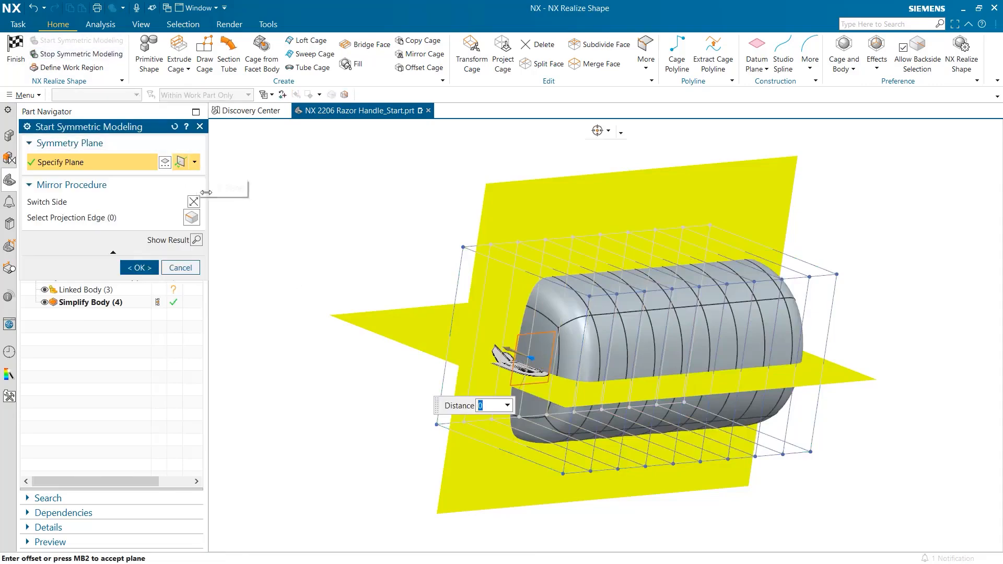
click(139, 268)
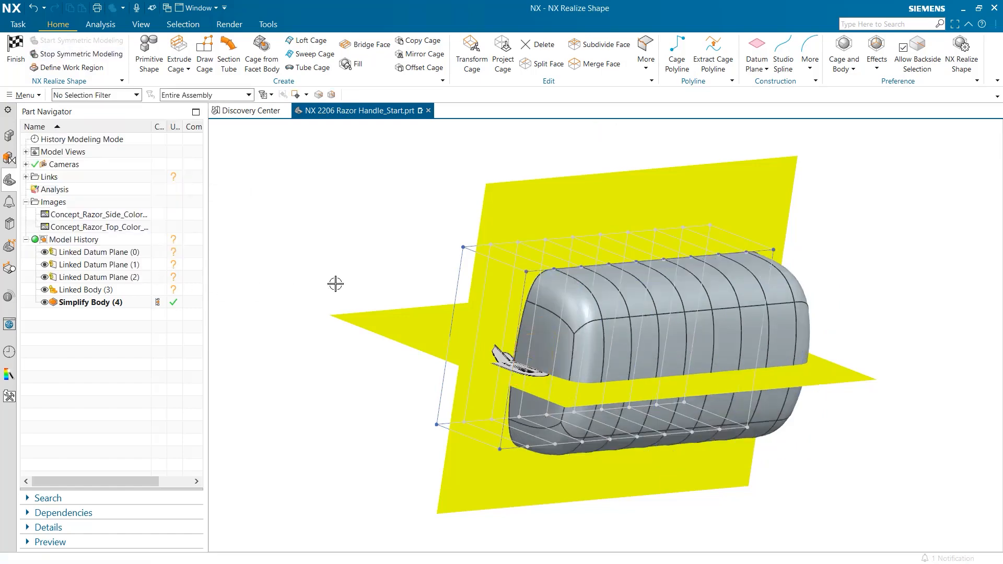
- Set the display translucency of the subdivision body to 41 so the handle image shows through
key(ctrl+j)
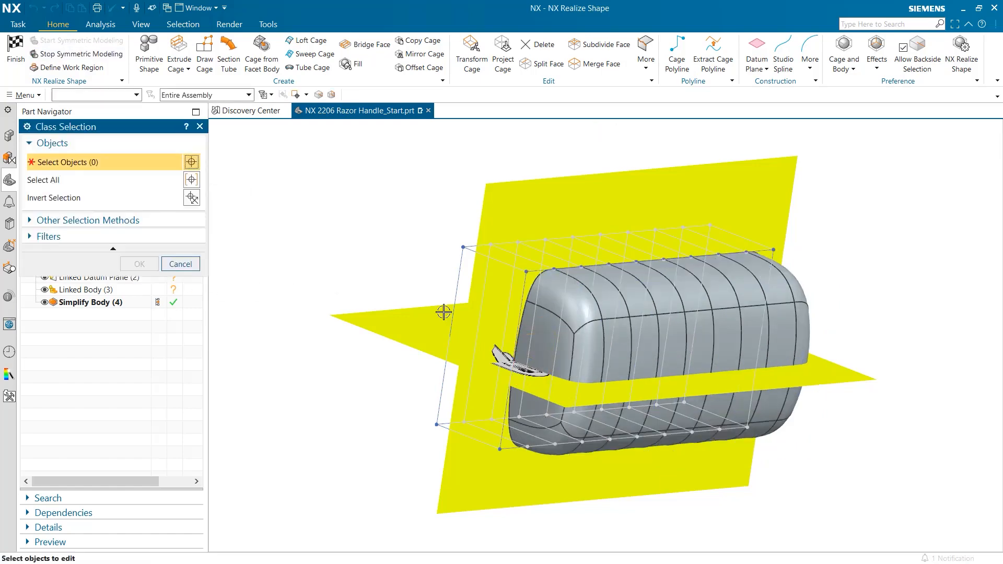
click(450, 329)
click(150, 265)
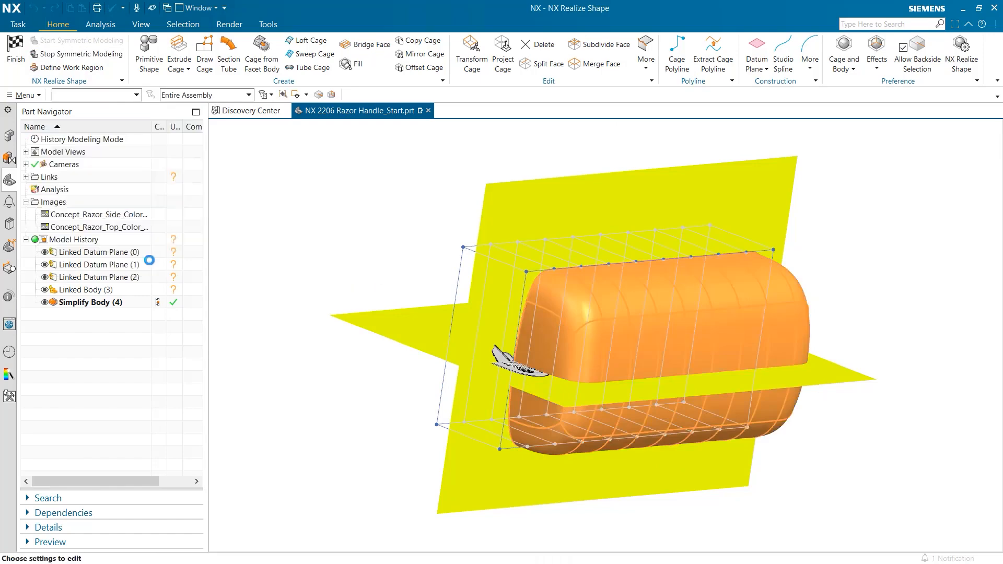
drag(44, 299, 94, 302)
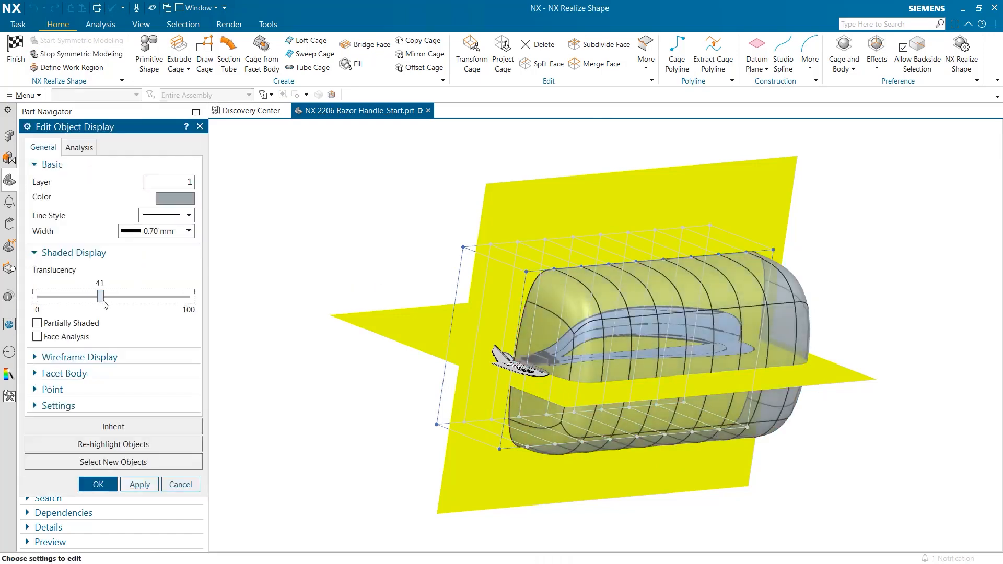
click(98, 485)
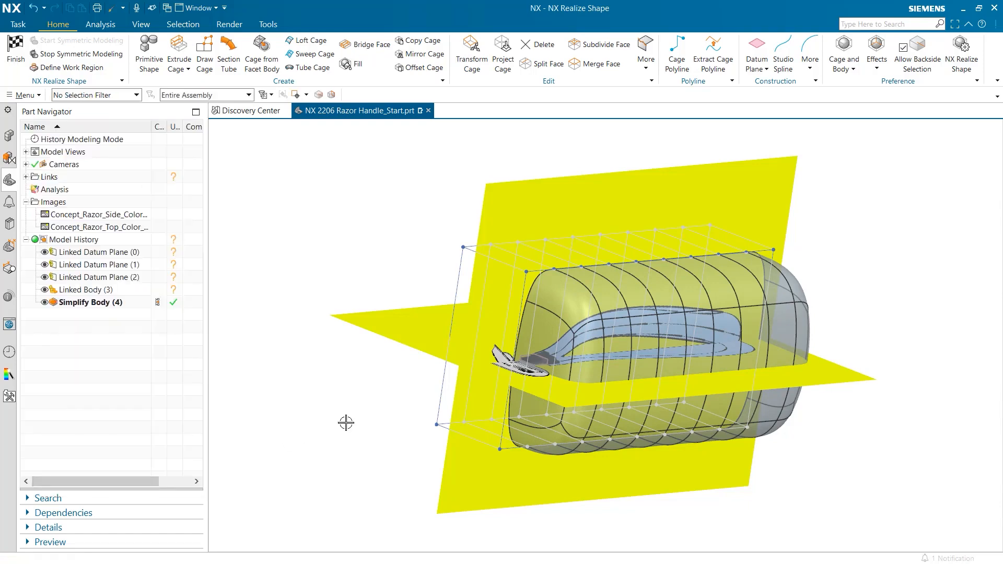
- In the side view, transform the cage by raising its lower row and lowering its upper row to the handle's height
middle_drag(346, 422, 463, 433)
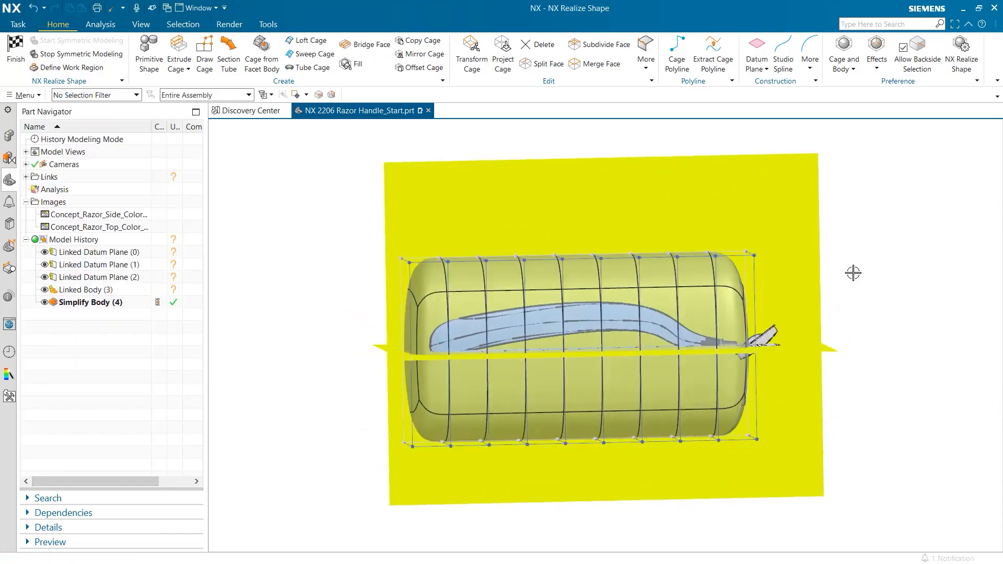
right_click(883, 269)
click(866, 272)
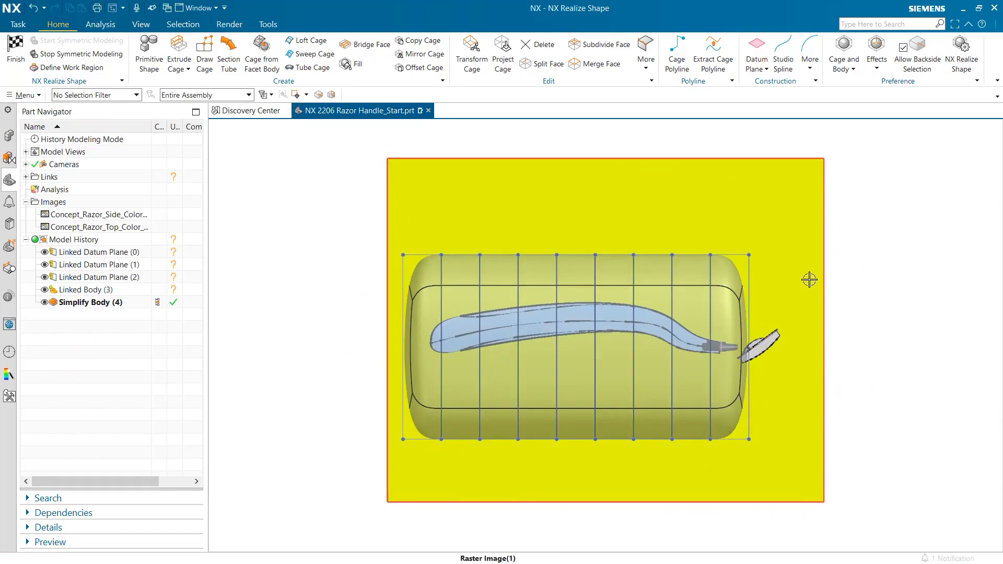
scroll(809, 279, up, 3)
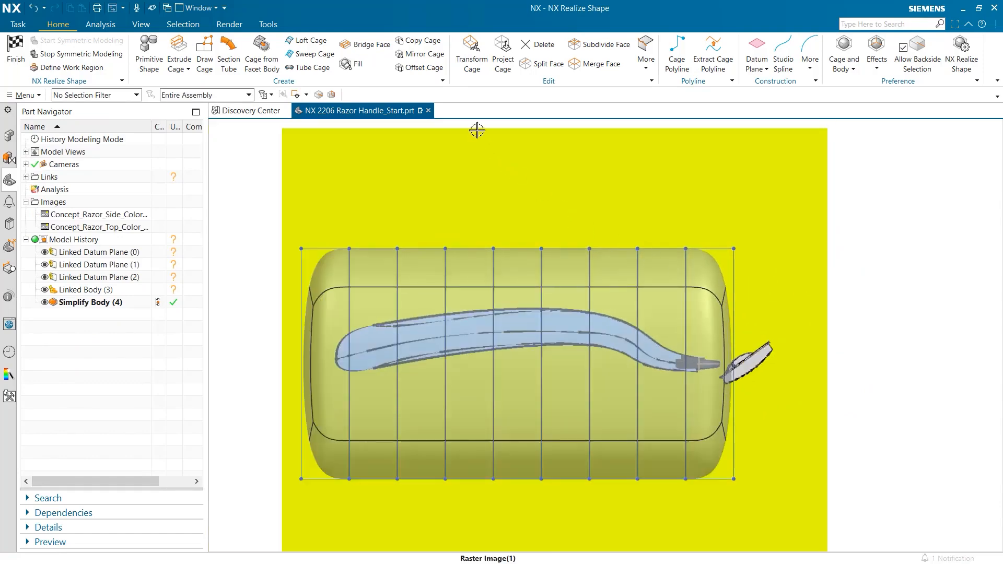
click(472, 53)
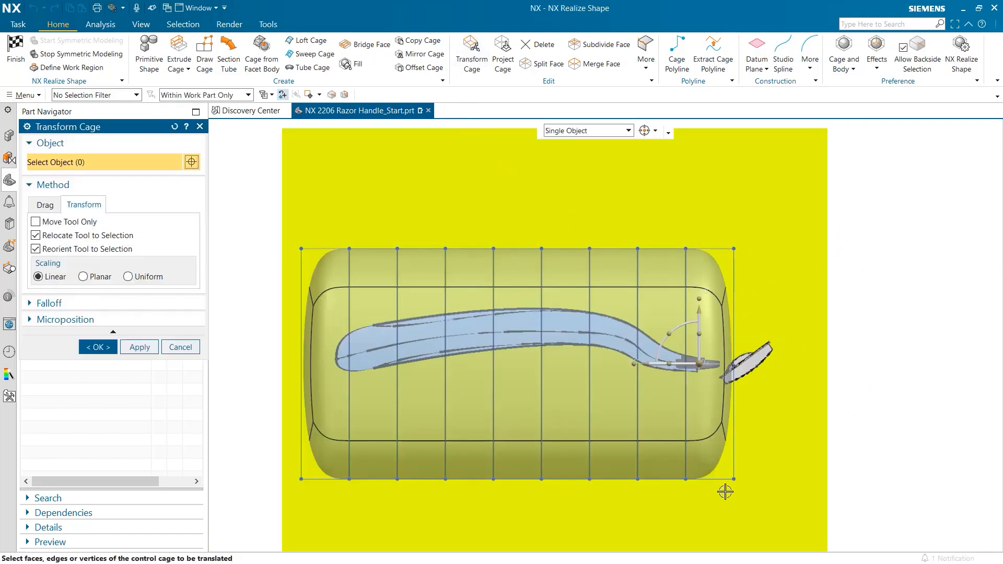
drag(762, 509, 287, 438)
drag(517, 425, 518, 322)
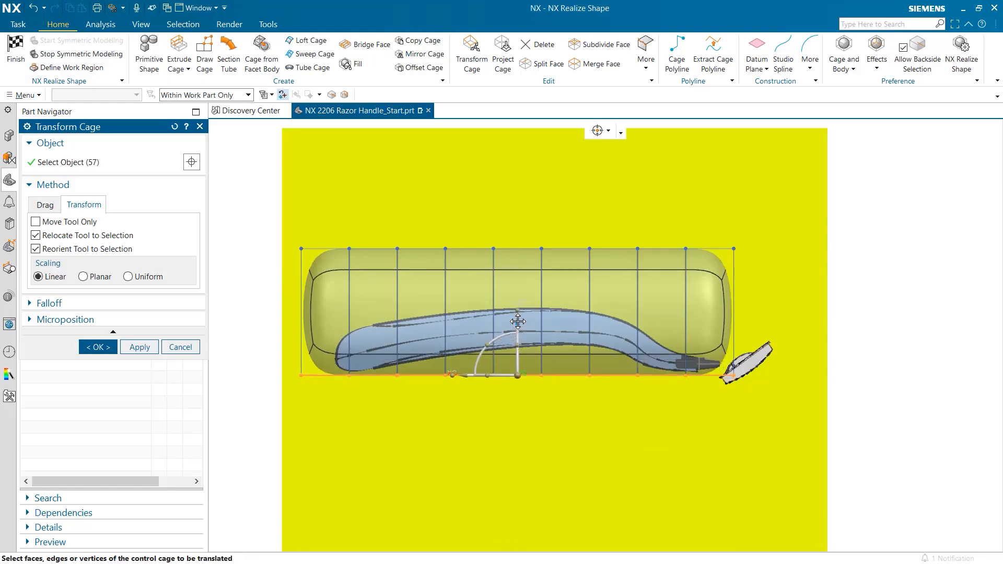
drag(253, 214, 784, 292)
drag(520, 206, 528, 256)
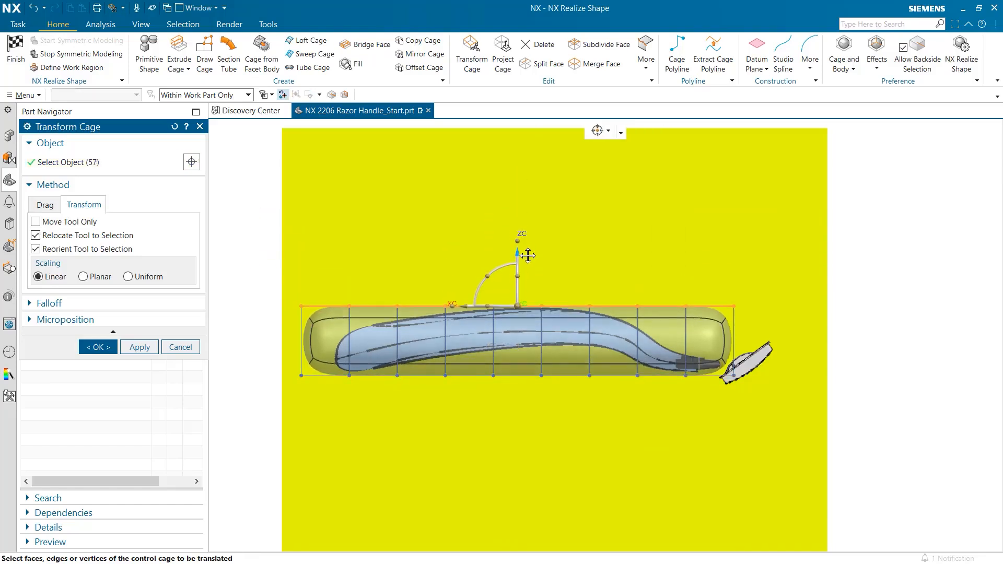
- Move the cage columns at the handle's rear end and head end inward to match the handle's length
drag(257, 436, 422, 272)
drag(295, 340, 327, 341)
drag(657, 432, 767, 276)
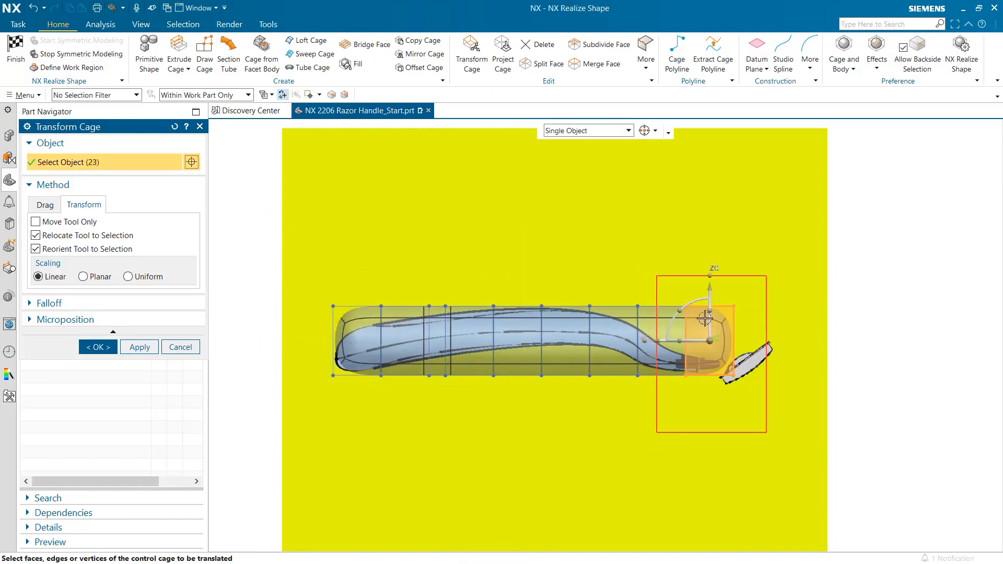
- Raise the lower cage points between the two ends in stages to follow the handle's arched underside
scroll(439, 392, up, 4)
drag(342, 497, 804, 426)
drag(568, 411, 568, 384)
drag(731, 487, 497, 415)
drag(605, 384, 605, 362)
- Lower the upper cage points near the handle's rear end and head end toward its top outline
drag(251, 289, 430, 349)
drag(365, 280, 365, 295)
drag(780, 294, 935, 348)
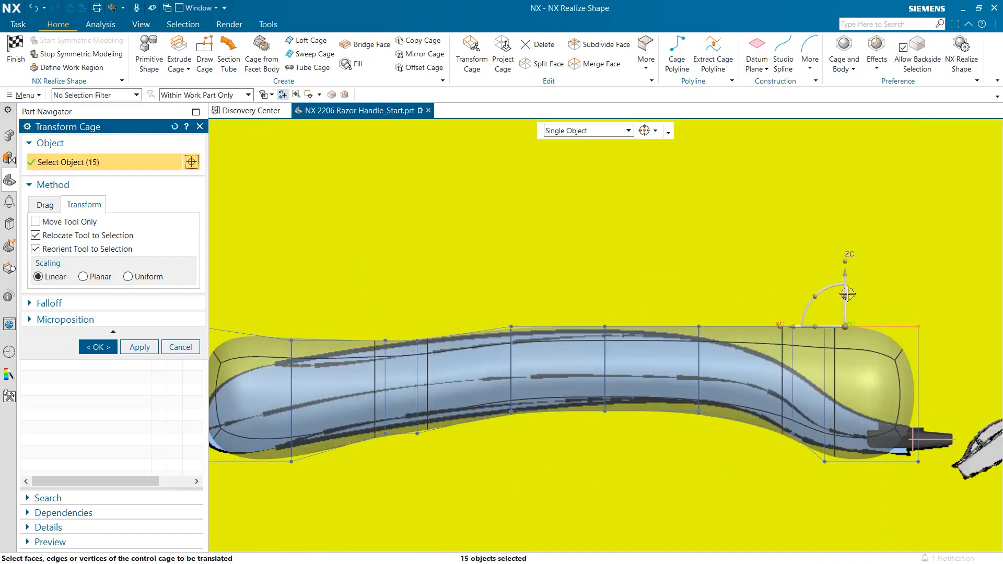
drag(847, 282, 844, 321)
- Lower the three upper cage points over the handle's arched middle individually to fit its top outline
scroll(709, 313, up, 1)
drag(688, 315, 723, 358)
drag(698, 285, 699, 295)
drag(522, 298, 603, 352)
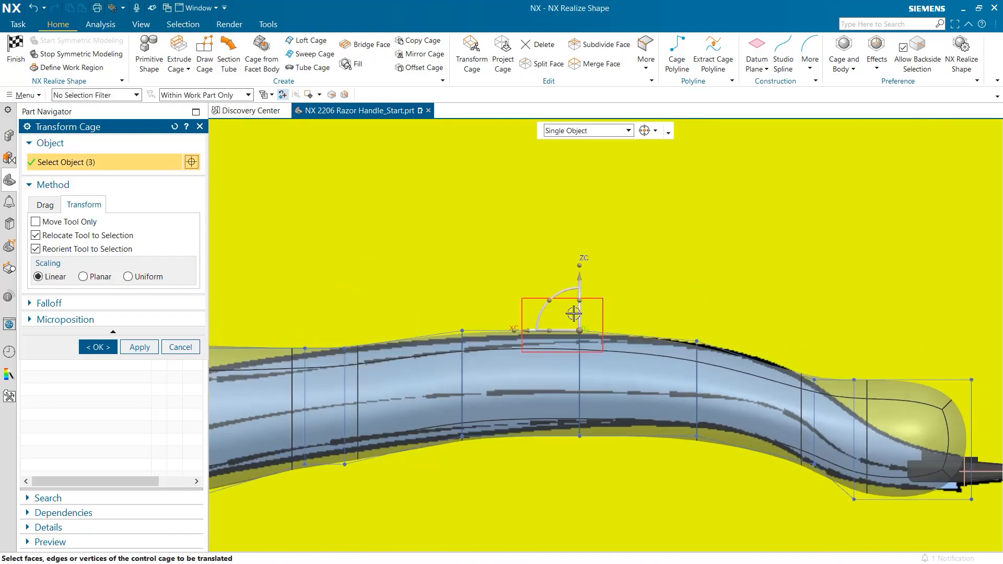
drag(580, 277, 580, 284)
drag(417, 305, 486, 354)
drag(463, 280, 465, 287)
- Lower the upper cage points around the handle's rear end one by one to fit its rounded top outline
shift+middle_drag(337, 293, 616, 293)
drag(542, 310, 597, 360)
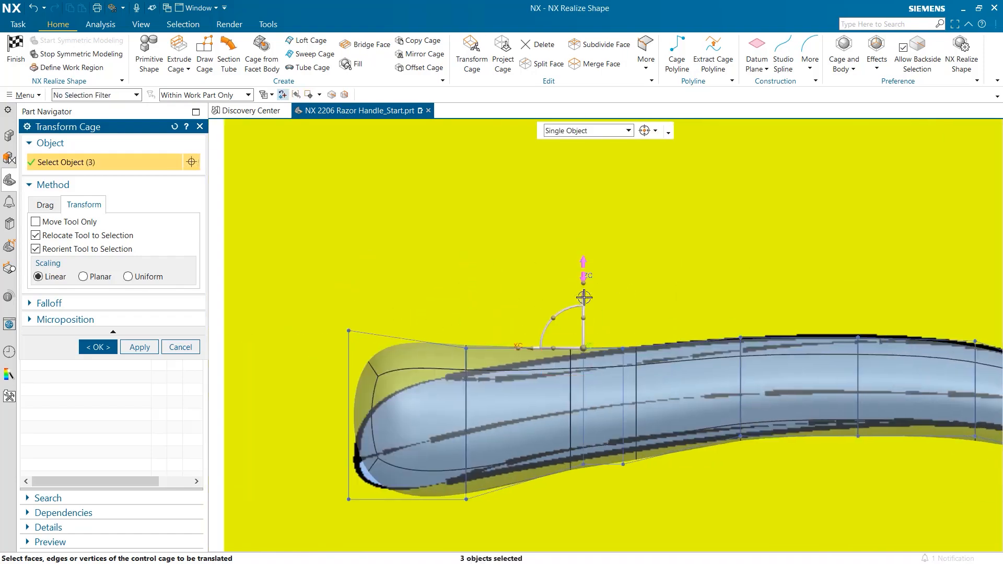
drag(585, 297, 584, 305)
drag(305, 295, 376, 369)
drag(349, 283, 352, 360)
drag(429, 313, 491, 366)
drag(468, 300, 472, 318)
drag(309, 382, 368, 430)
drag(347, 354, 347, 352)
- Raise the three lower cage points just inward of the handle's rear end to fit its bottom outline
drag(443, 486, 504, 526)
drag(460, 454, 461, 432)
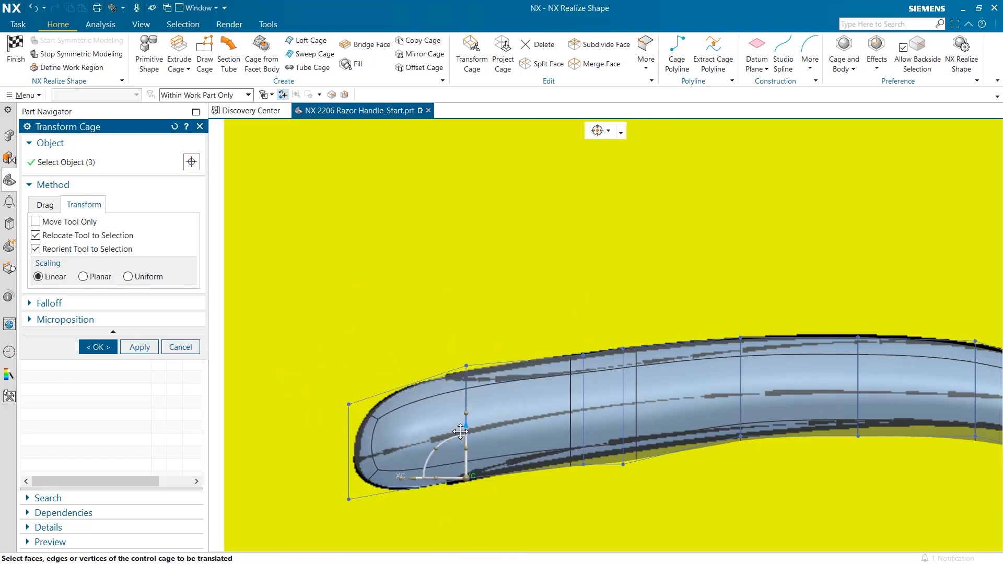
drag(560, 496, 594, 463)
drag(584, 414, 583, 407)
drag(600, 491, 639, 455)
drag(623, 414, 623, 403)
- Raise the two lower cage points below the handle's arched middle to fit its bottom outline
shift+middle_drag(764, 388, 354, 385)
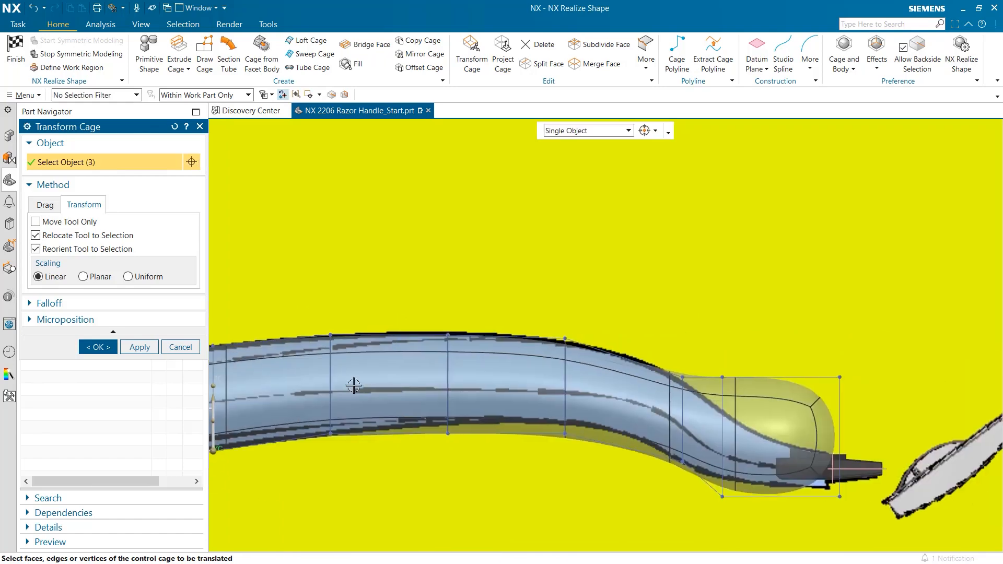
drag(425, 459, 472, 418)
drag(448, 381, 447, 374)
drag(538, 453, 584, 432)
drag(565, 380, 565, 370)
- Adjust the lower and upper cage points at the handle's head end so the body tapers into the neck outline
shift+middle_drag(677, 494, 499, 465)
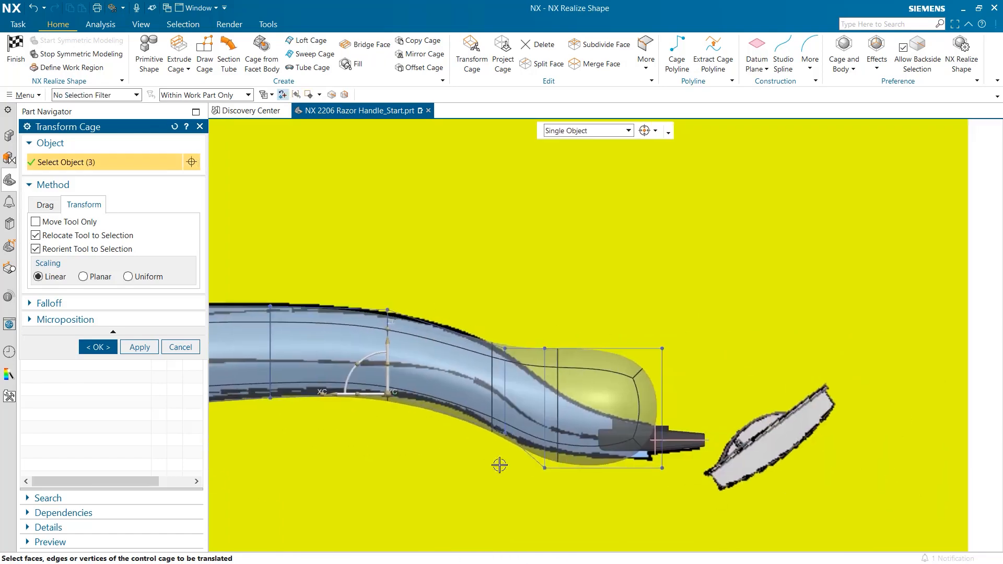
drag(512, 494, 564, 454)
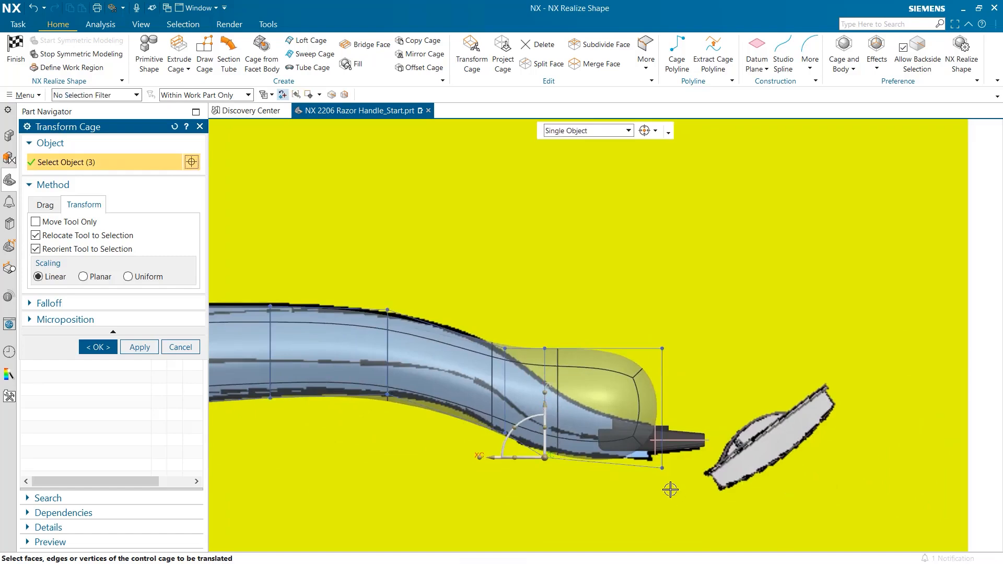
drag(563, 363, 538, 330)
mouse_move(639, 372)
mouse_down()
mouse_move(684, 325)
mouse_move(660, 397)
mouse_move(655, 378)
mouse_up()
drag(638, 492, 661, 415)
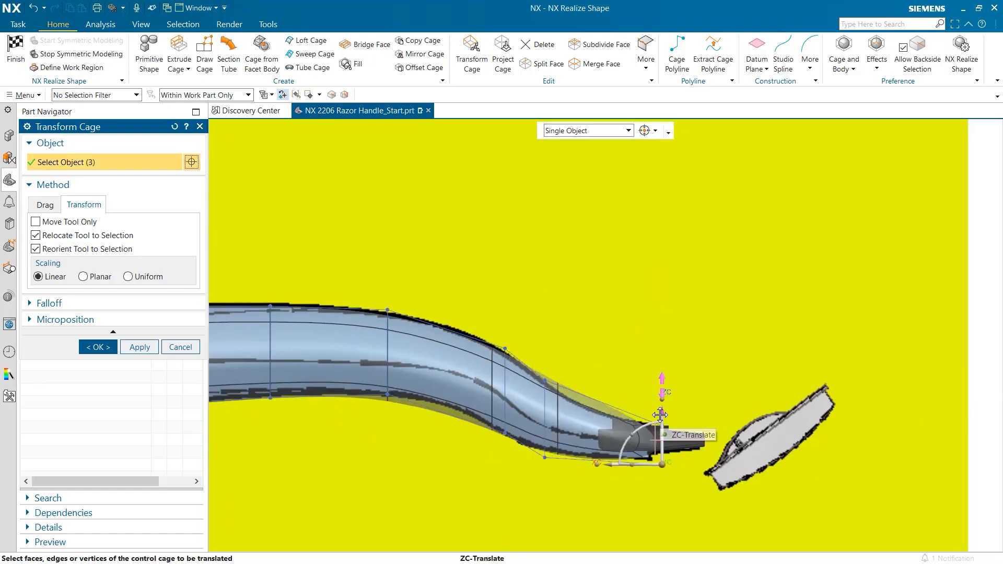
- Split the cage faces along the neck bend and at the head end uniformly, with a split number of 1
click(93, 352)
middle_drag(577, 313, 598, 361)
click(538, 65)
click(442, 358)
click(440, 408)
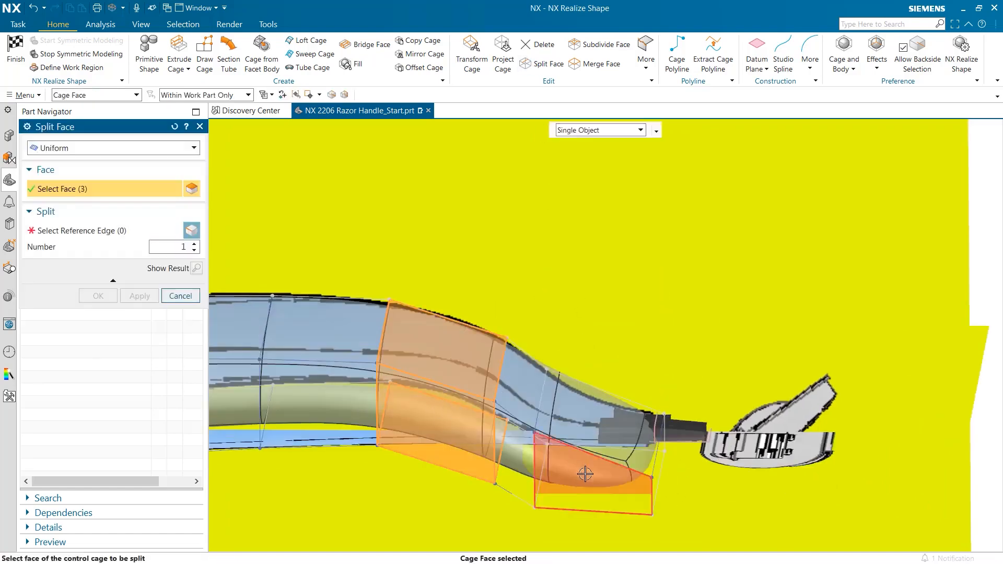
click(585, 474)
click(594, 427)
click(80, 235)
click(436, 381)
middle_click(591, 454)
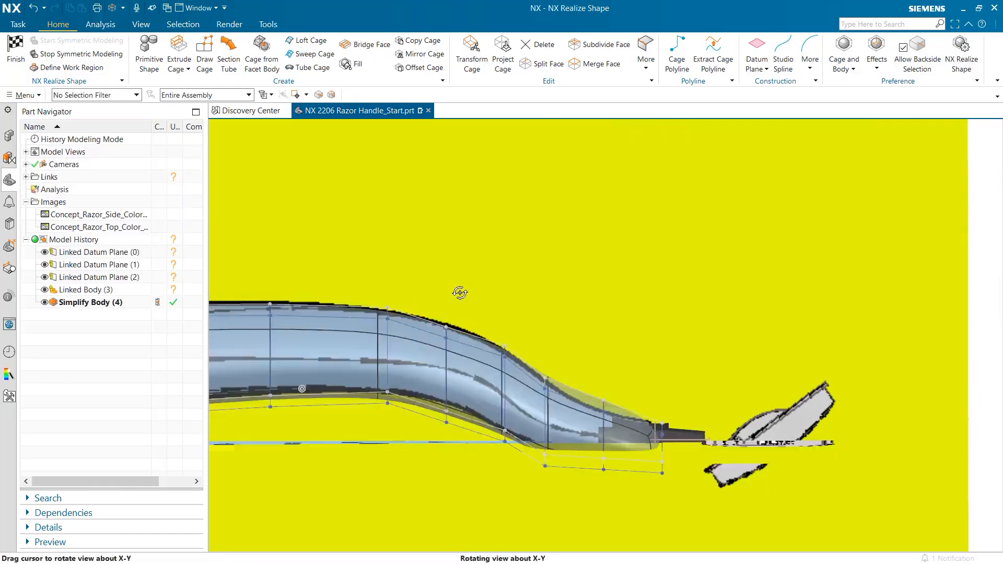
- Adjust the upper and lower cage points around the handle's neck bend to fit the side-view outline
click(475, 52)
mouse_move(463, 310)
mouse_down()
mouse_move(431, 433)
mouse_move(448, 303)
mouse_up()
drag(461, 436, 431, 402)
drag(446, 362, 444, 349)
drag(401, 325, 372, 294)
drag(388, 258, 388, 262)
drag(520, 366, 491, 331)
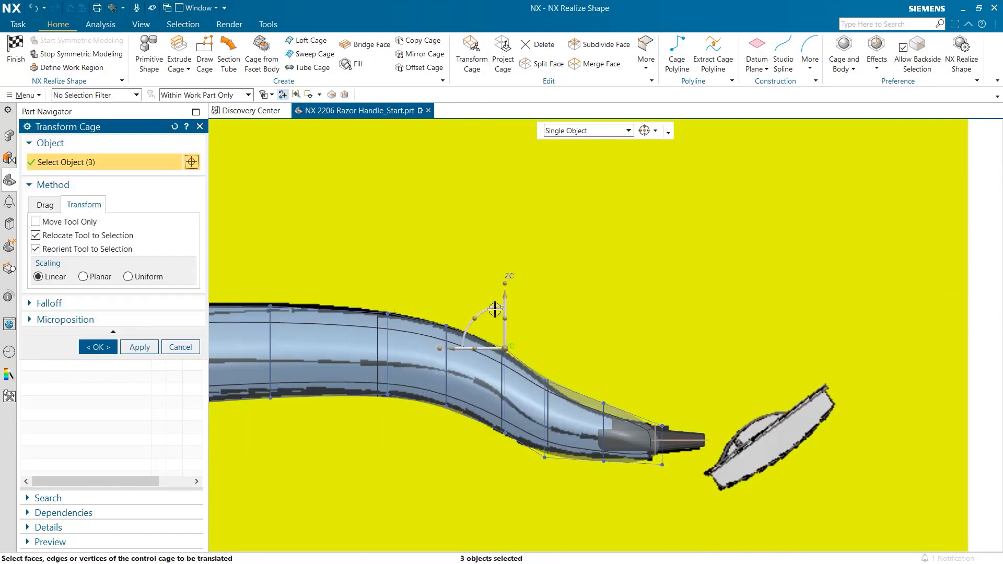
drag(504, 296, 505, 303)
- Raise the lower and lower the upper cage points near the head end to tighten the body against the side-view outline
drag(532, 472, 558, 441)
drag(545, 405, 545, 397)
drag(651, 476, 680, 383)
drag(607, 445, 589, 382)
drag(607, 353, 609, 363)
drag(643, 478, 670, 458)
drag(660, 411, 659, 407)
click(93, 345)
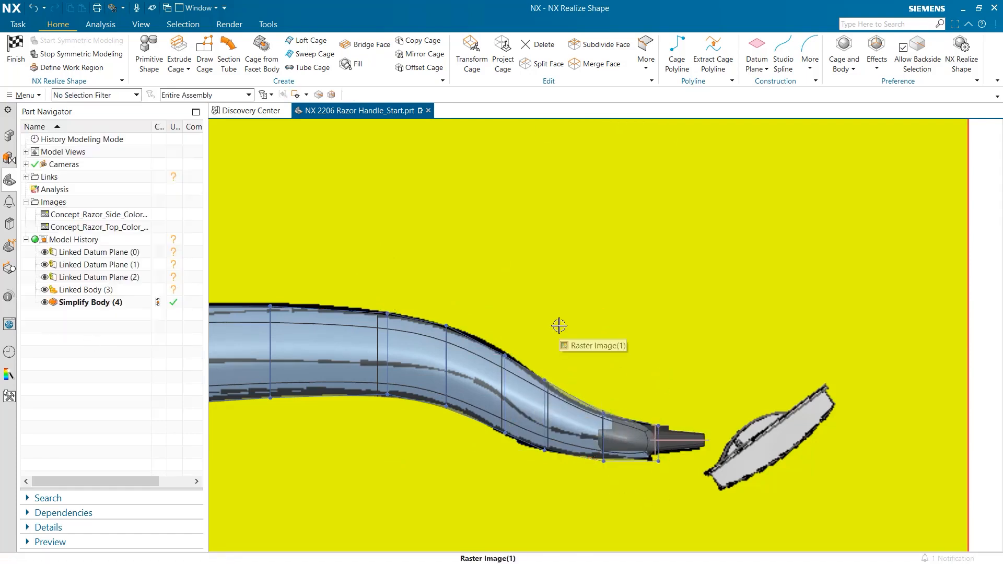
- In the top view, move all outer side cage points inward together to narrow the handle toward the concept outline
scroll(559, 326, down, 7)
middle_drag(509, 338, 689, 368)
right_drag(698, 361, 680, 363)
click(478, 65)
drag(580, 523, 522, 130)
drag(600, 300, 536, 303)
- Move the side cage points at the rear end and on the two loops farther forward inward to fit the top-view outline
scroll(480, 516, up, 4)
drag(533, 519, 452, 492)
drag(540, 495, 502, 493)
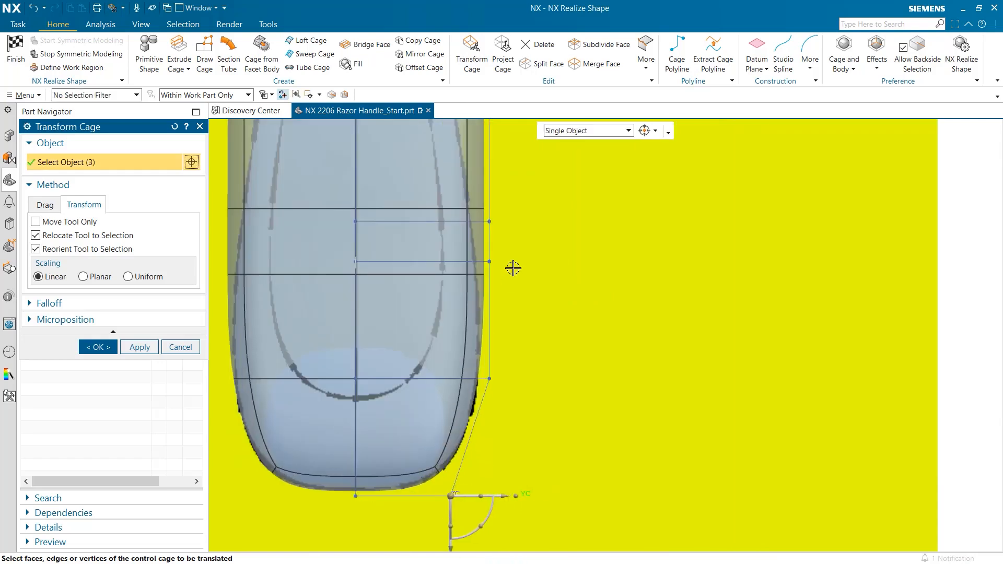
drag(536, 296, 475, 197)
drag(537, 242, 530, 241)
mouse_move(515, 234)
mouse_down()
mouse_move(467, 203)
mouse_move(521, 222)
mouse_up()
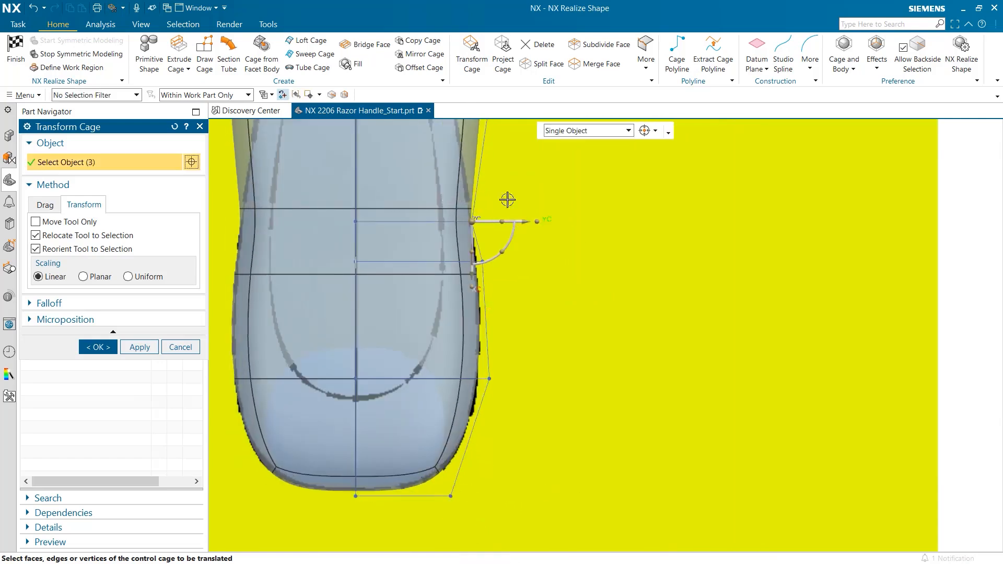
- Narrow the handle's long middle stretch by moving successive groups of side cage points inward in the top view
scroll(564, 372, down, 3)
drag(484, 187, 544, 476)
drag(556, 314, 544, 312)
scroll(512, 379, up, 1)
drag(557, 469, 468, 186)
drag(537, 291, 527, 289)
- Narrow the waist behind the razor head by moving its side cage points inward to match the top-view outline
scroll(548, 250, up, 1)
shift+middle_drag(549, 248, 594, 353)
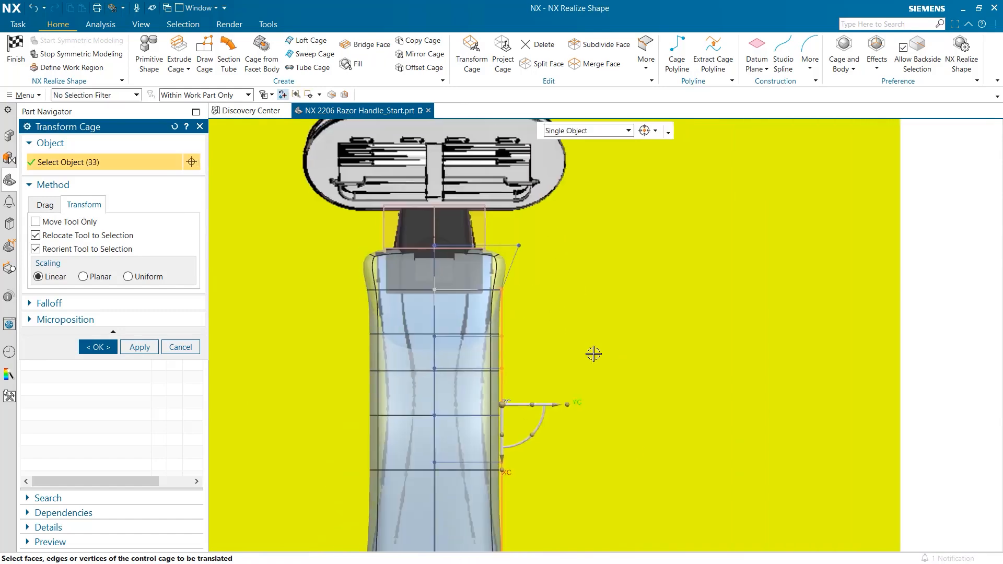
drag(547, 509, 461, 318)
drag(555, 397, 541, 396)
scroll(498, 412, up, 2)
drag(540, 450, 450, 331)
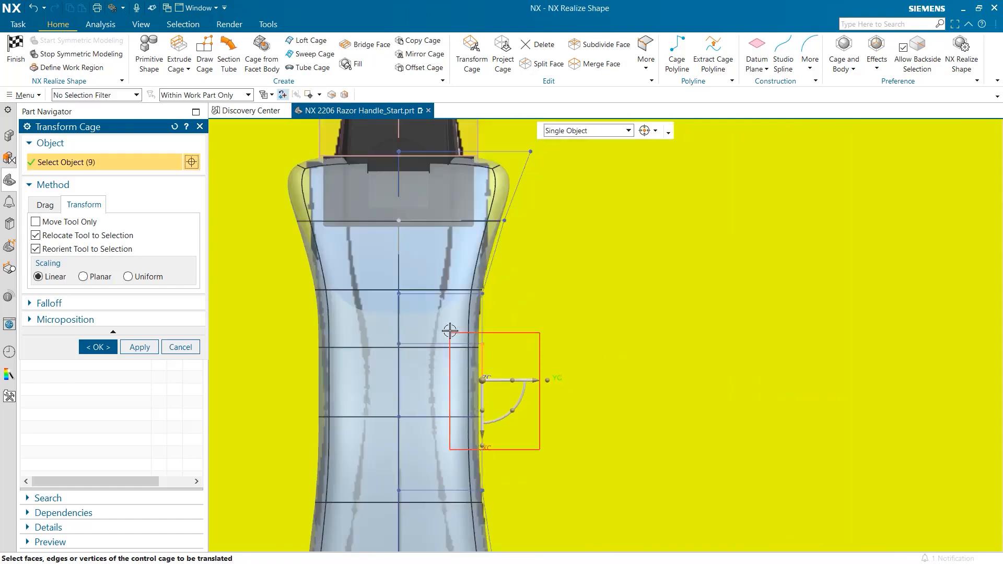
drag(537, 380, 531, 380)
- Move the side cage points of the two head-end loops inward and those of the next loop back slightly outward
drag(546, 248, 480, 200)
drag(557, 221, 540, 220)
drag(561, 177, 501, 126)
drag(581, 151, 555, 150)
drag(518, 314, 463, 275)
drag(532, 293, 536, 292)
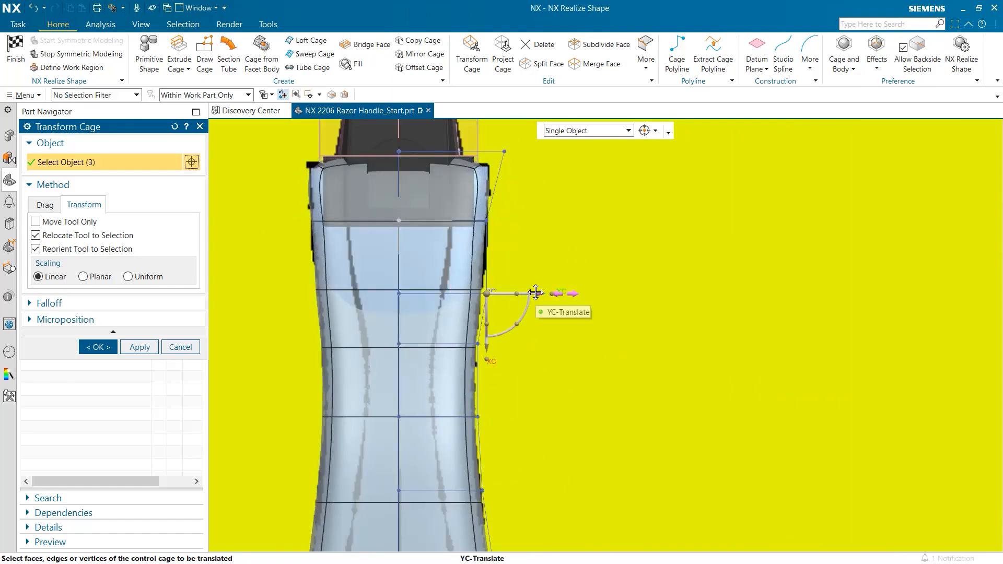
click(99, 347)
- Set the subdivision body's translucency to 0 so it displays opaque
key(Home)
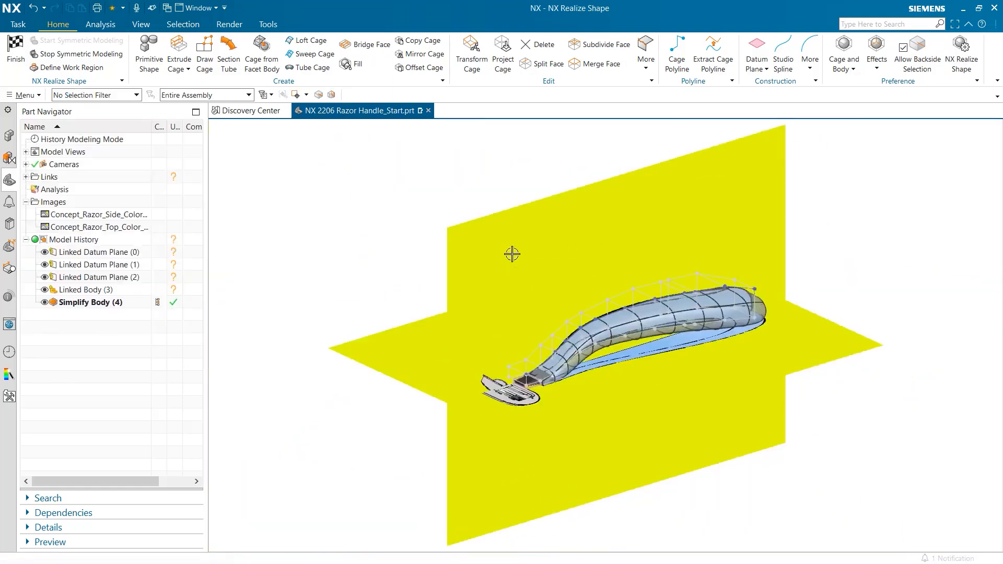
middle_drag(511, 241, 700, 308)
scroll(690, 334, up, 3)
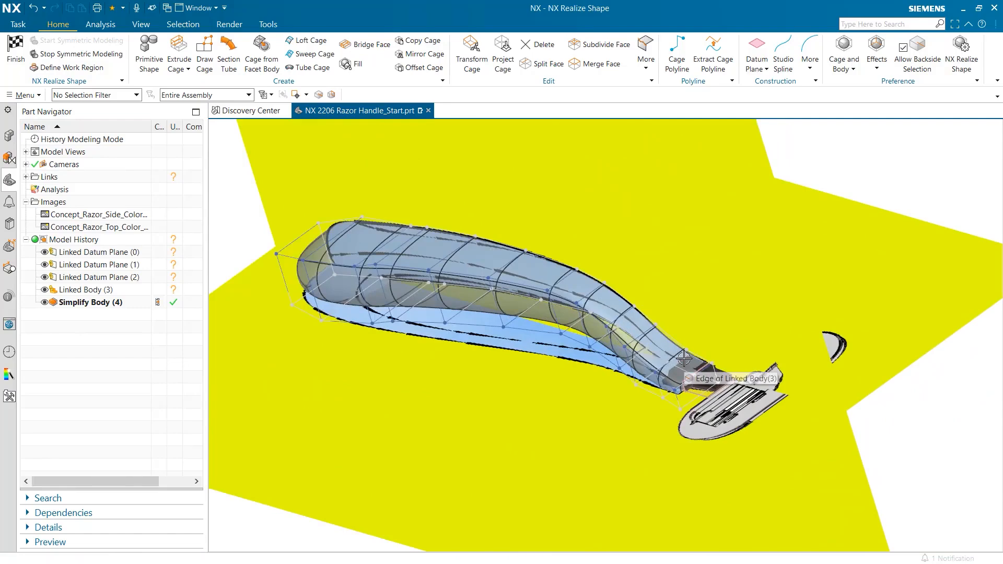
key(ctrl+j)
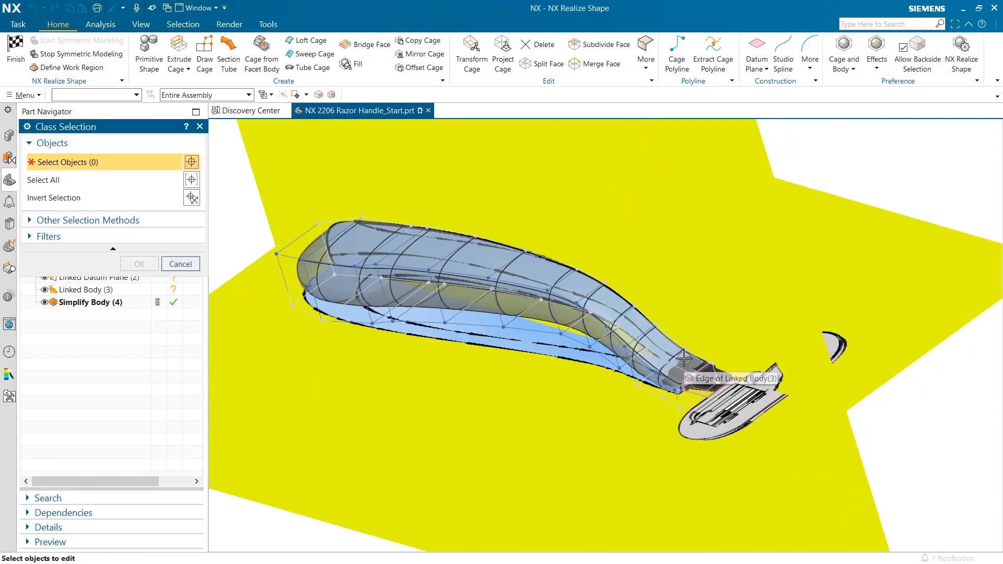
click(483, 287)
click(139, 264)
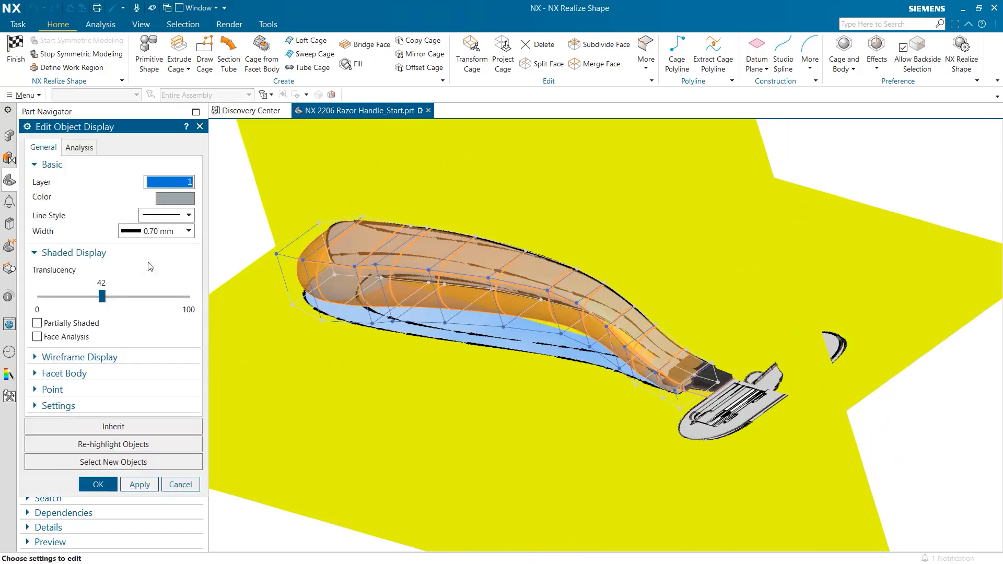
drag(104, 296, 39, 297)
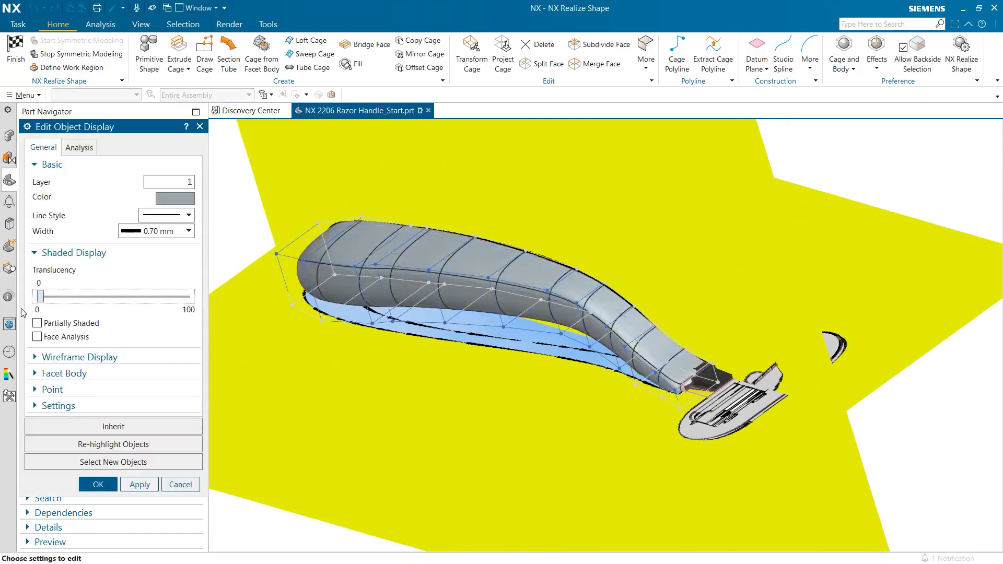
click(98, 485)
- Set the continuity of the cage's end face at the razor head to Sharp
scroll(779, 364, up, 5)
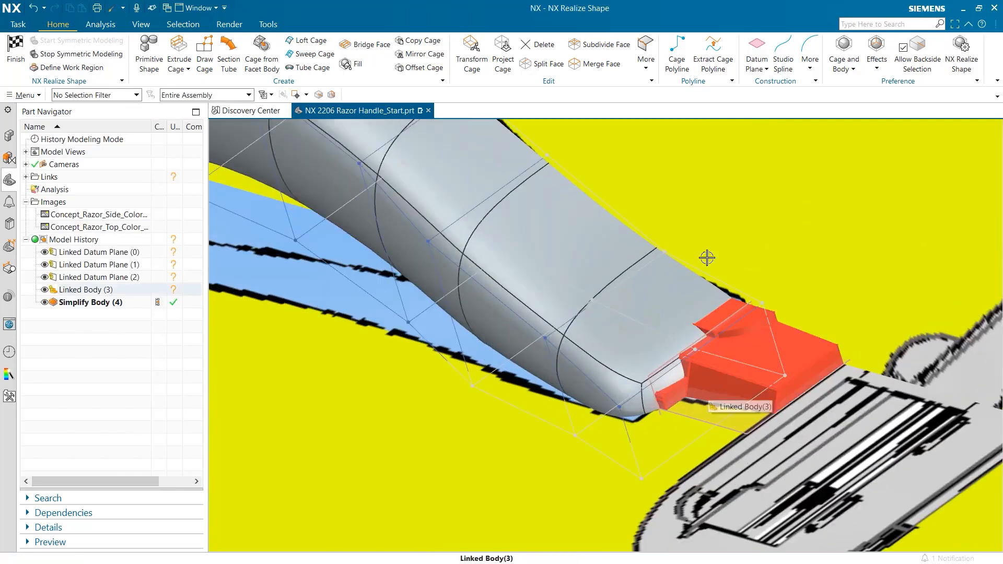
click(646, 61)
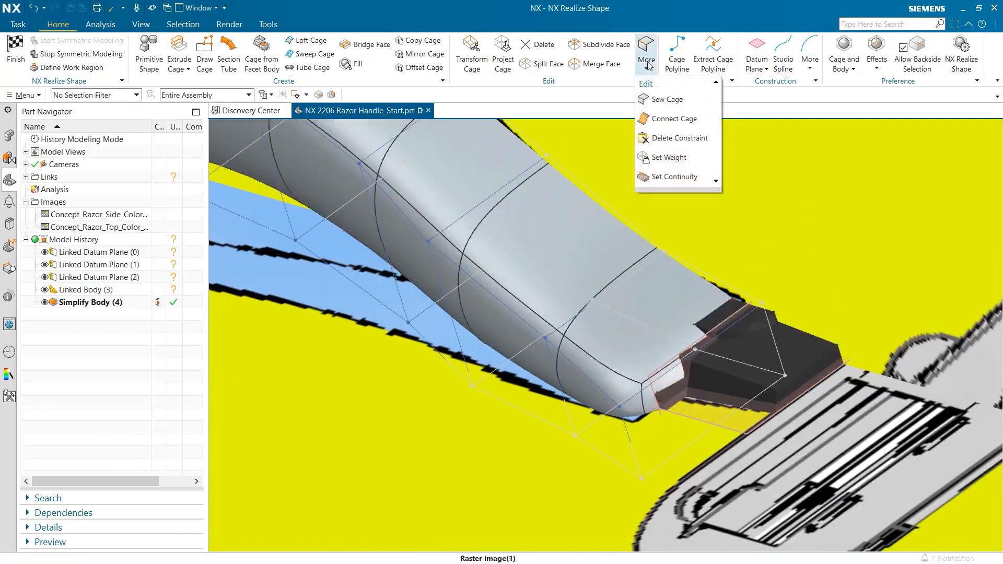
click(686, 180)
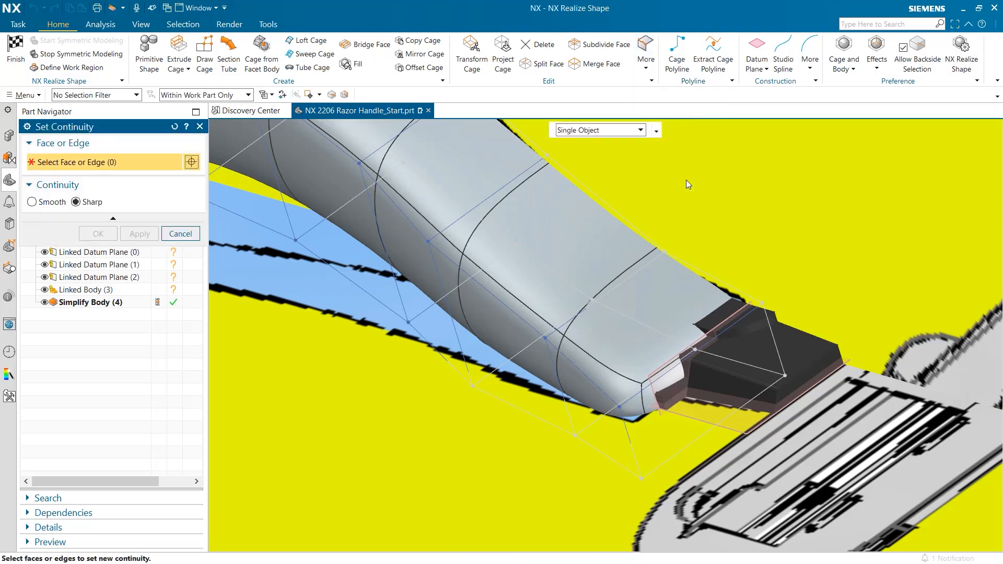
click(649, 395)
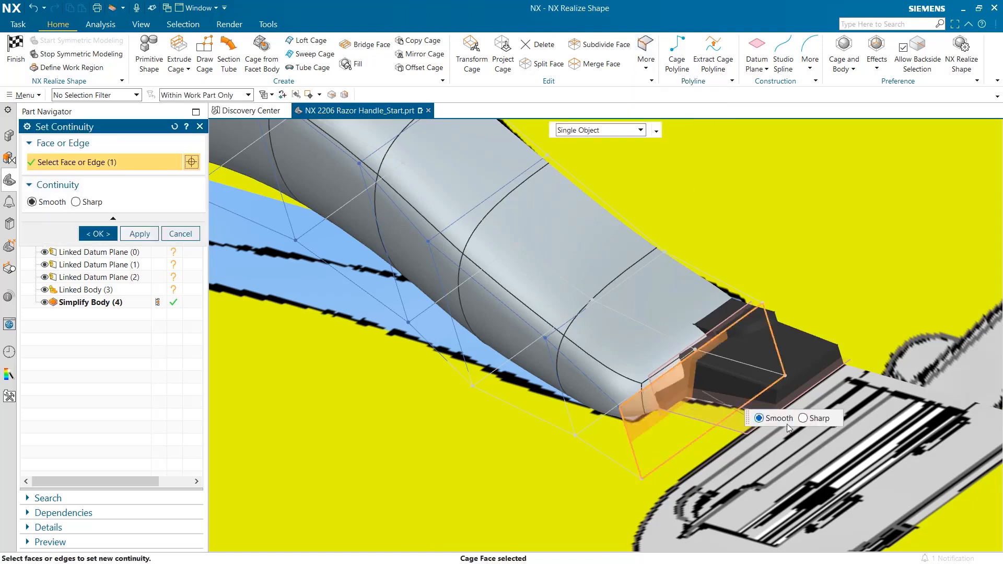
click(804, 419)
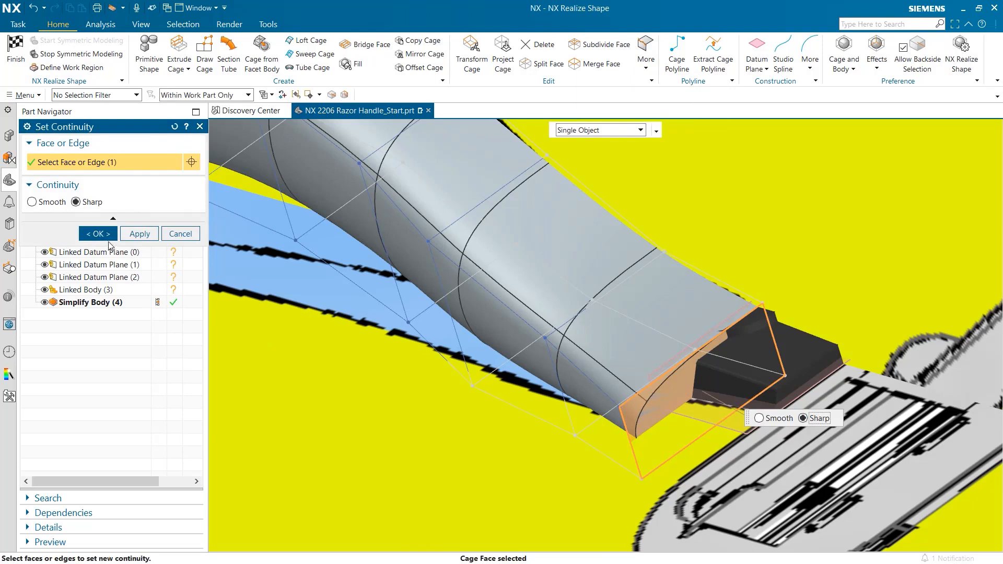
click(98, 234)
- Set the subdivision body's translucency to 48
key(ctrl+j)
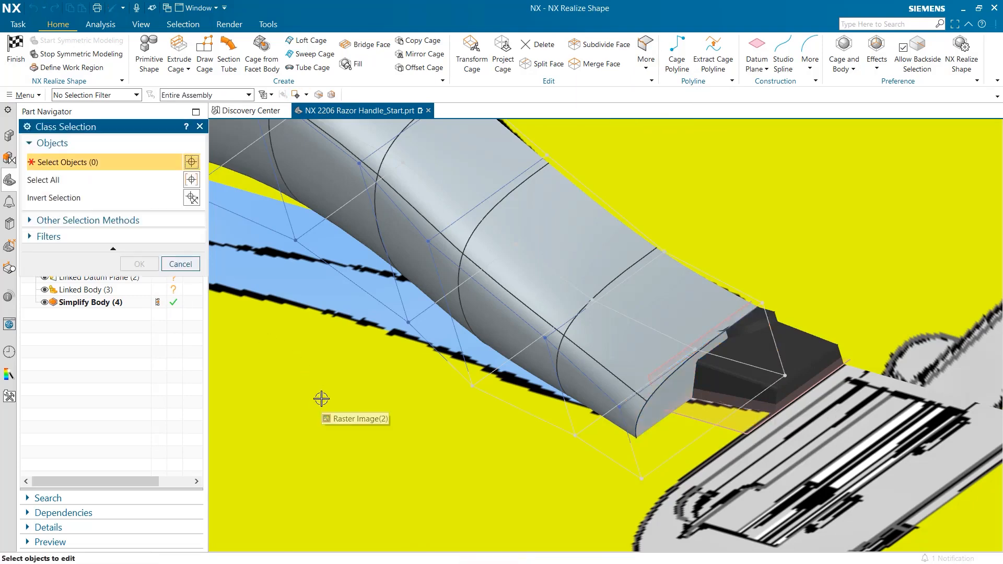
click(480, 287)
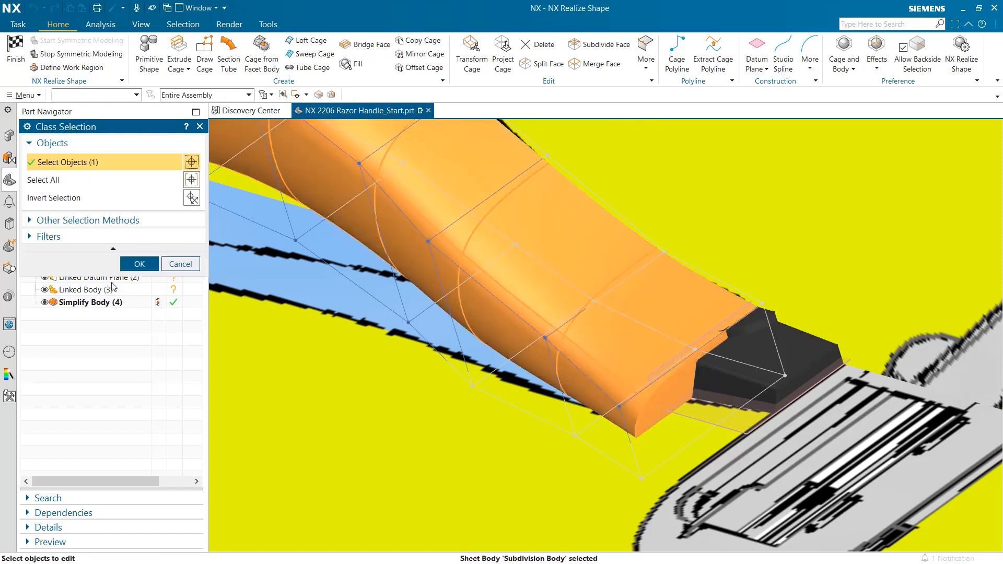
click(139, 264)
drag(40, 297, 110, 299)
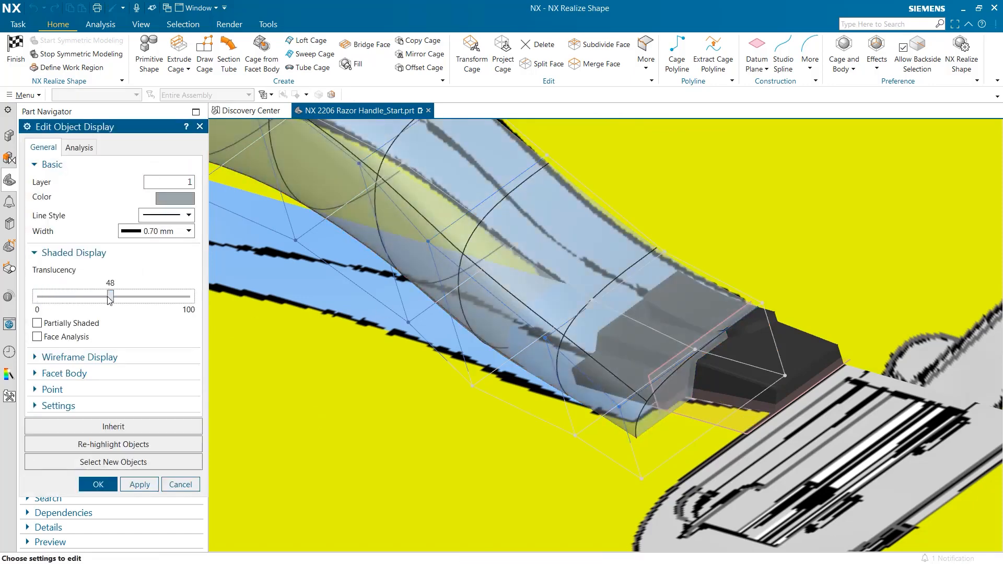
click(99, 486)
- In the side view, raise the lower and lower the upper cage points one loop back from the head end
scroll(529, 331, up, 5)
middle_drag(530, 330, 582, 369)
right_click(791, 364)
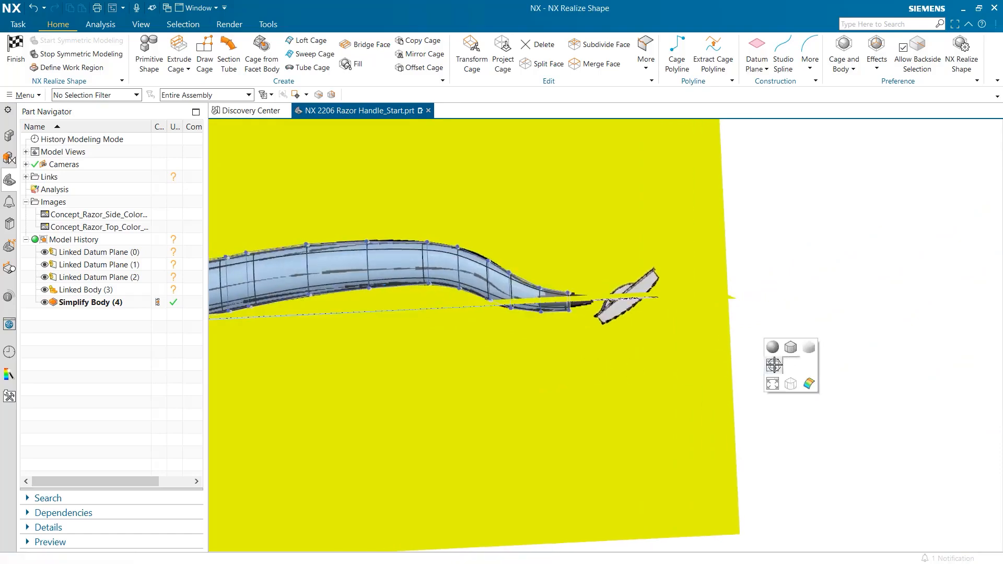
click(775, 364)
scroll(526, 301, down, 5)
shift+middle_drag(649, 237, 547, 235)
click(472, 55)
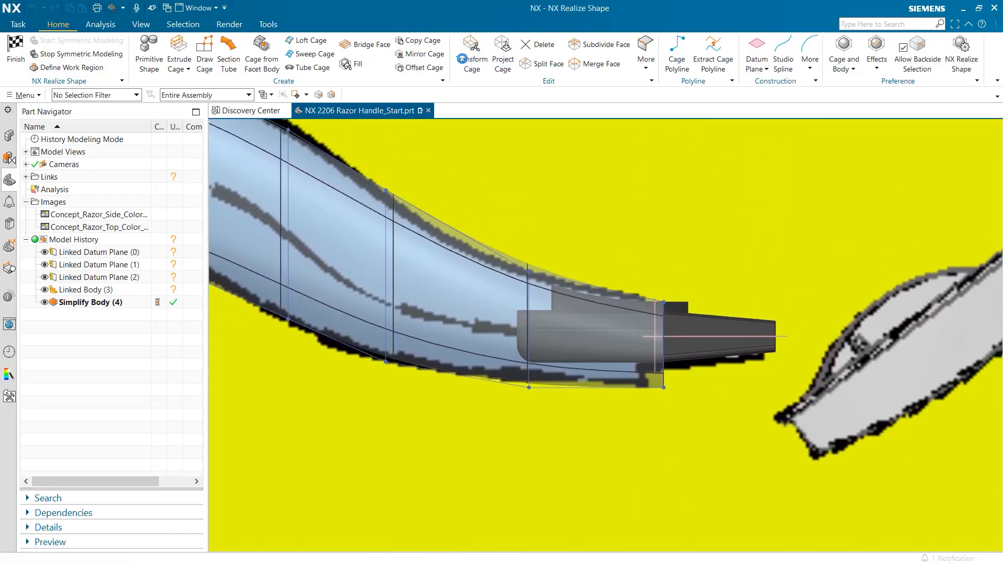
drag(492, 426, 529, 334)
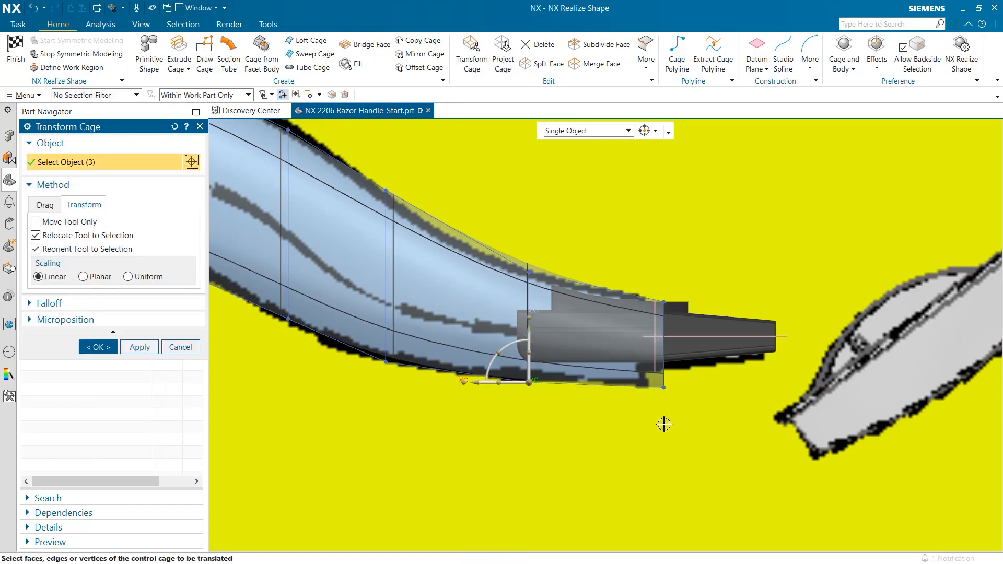
drag(489, 226, 553, 288)
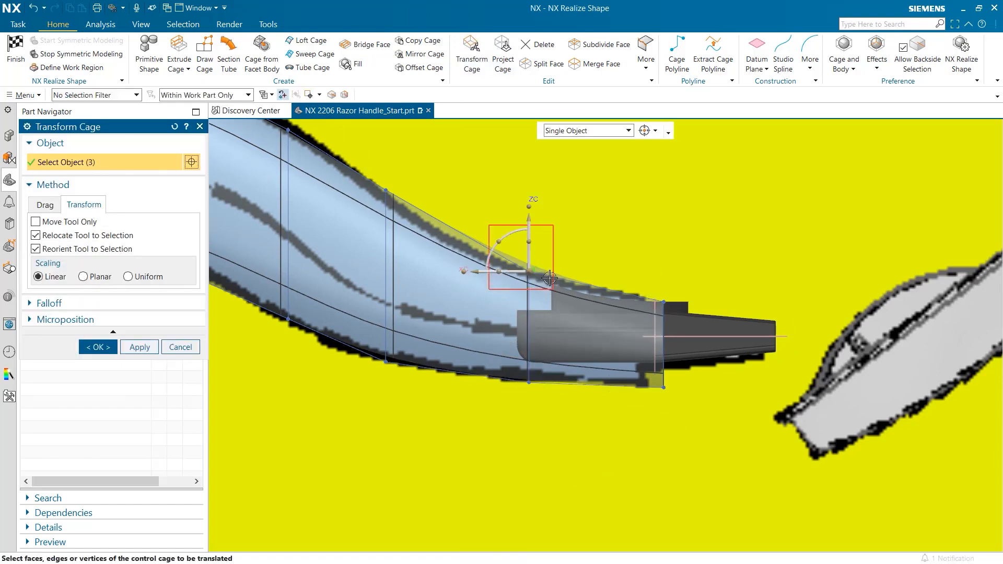
drag(525, 217, 525, 225)
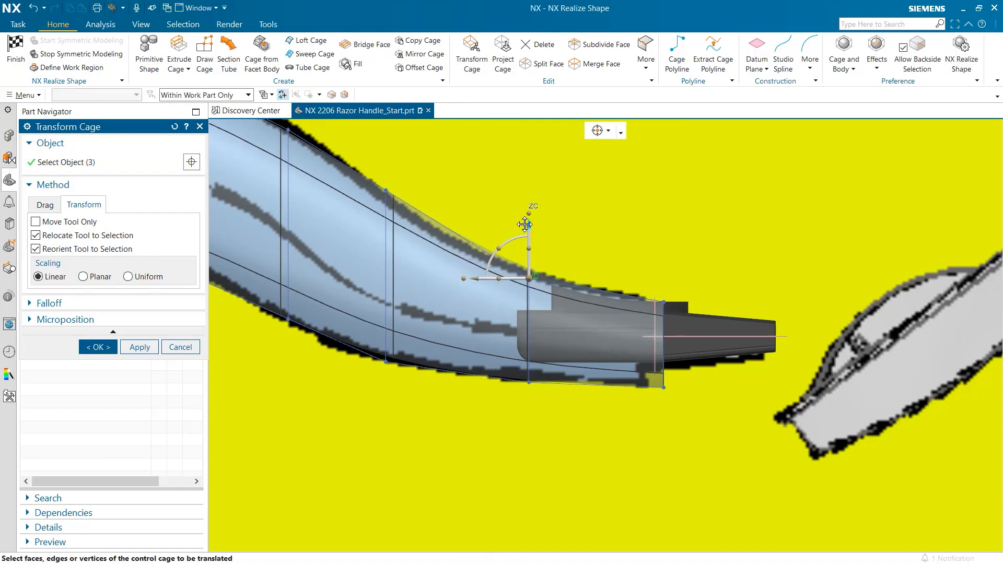
- Raise the upper head-end cage points, pull the end loop back toward the handle, and check the upper neck points against the side outline
drag(621, 260, 680, 331)
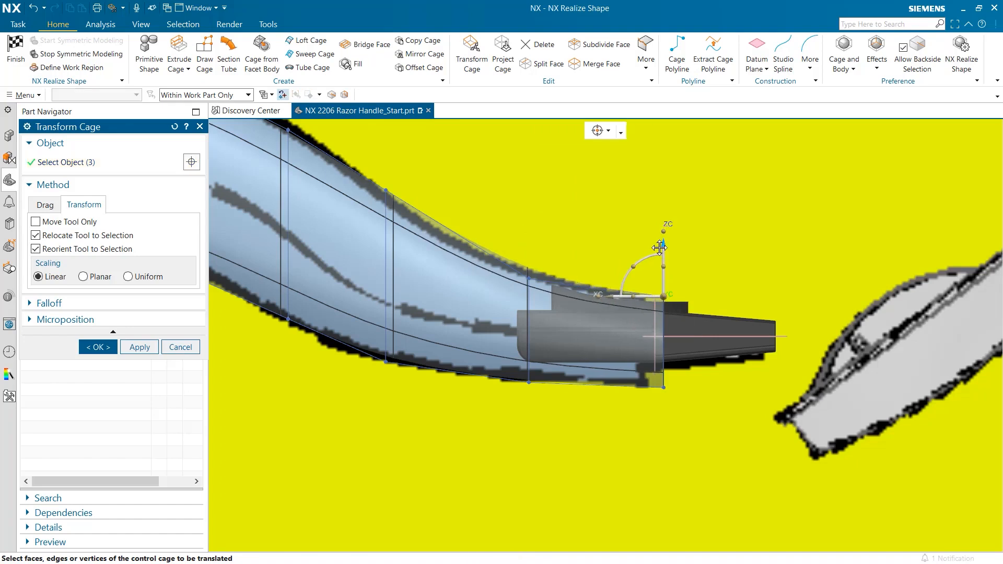
drag(720, 468, 592, 335)
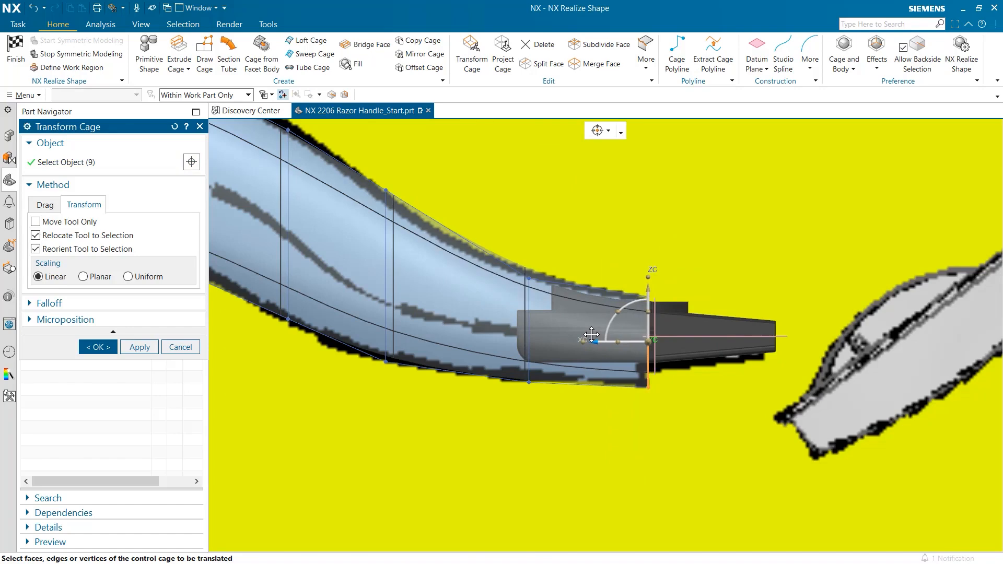
shift+middle_drag(446, 200, 573, 335)
drag(368, 214, 439, 269)
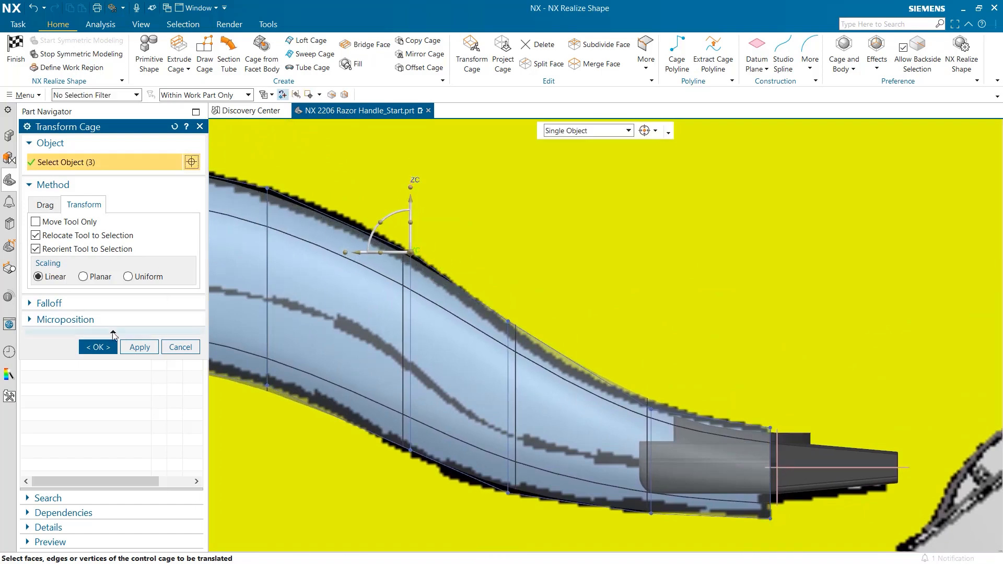
click(99, 348)
- Finish the Realize Shape task and set the resulting handle body's translucency to 0
key(Home)
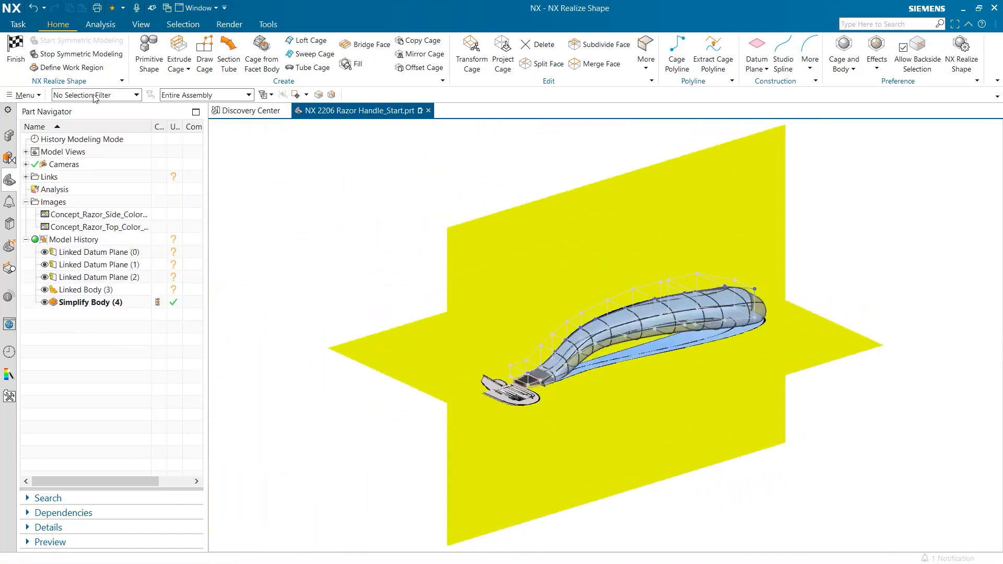
click(23, 51)
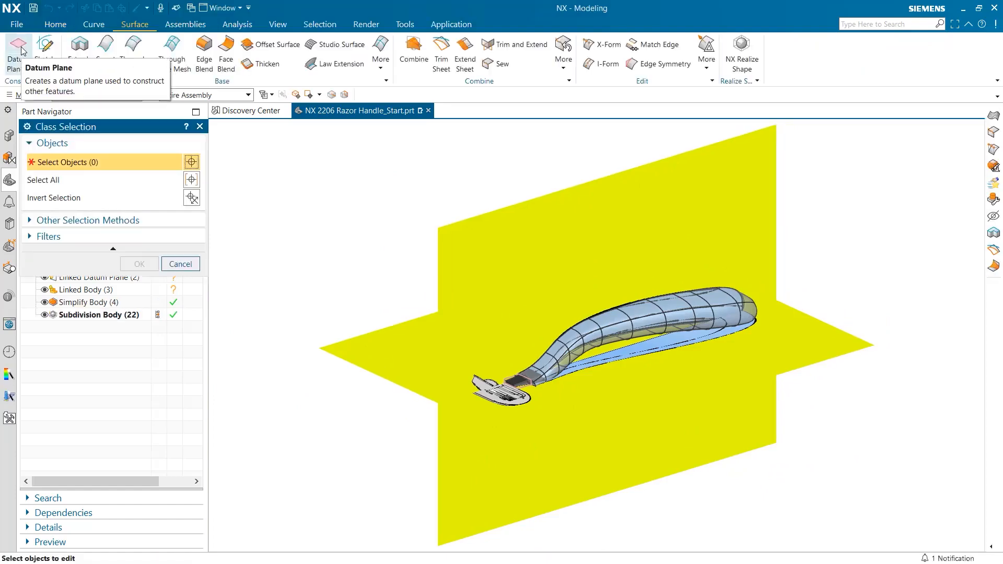
click(616, 326)
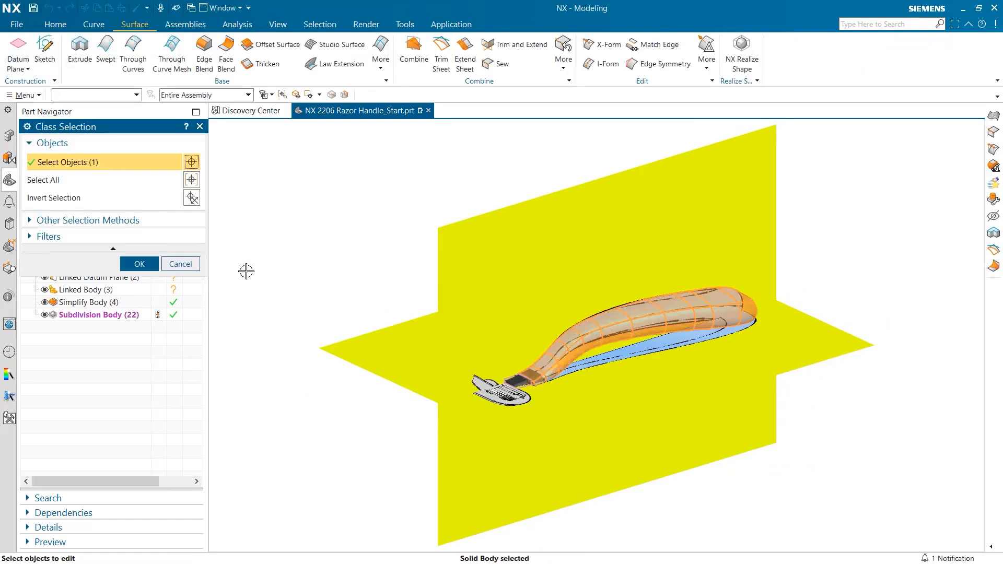
click(138, 263)
drag(112, 297, 37, 297)
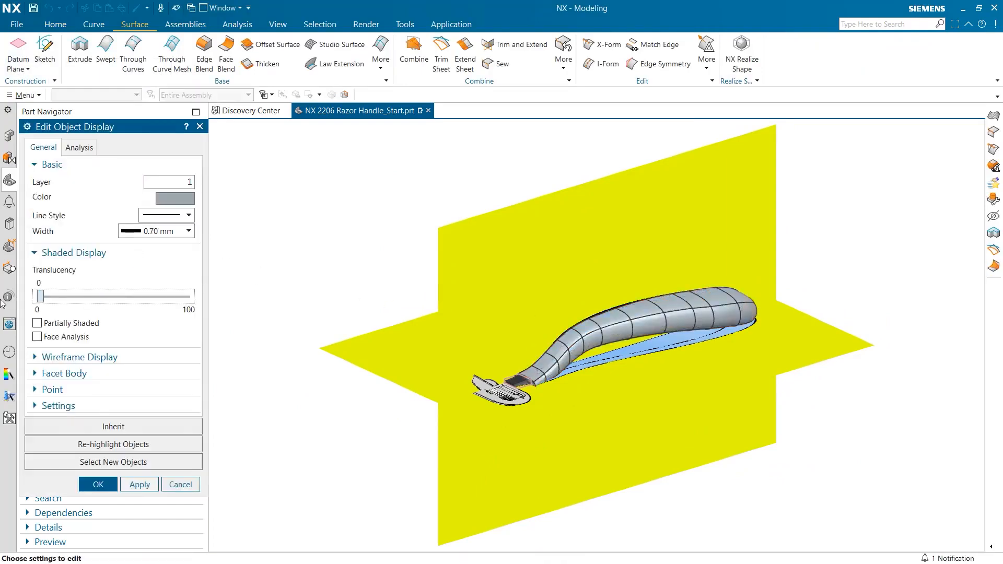
click(98, 484)
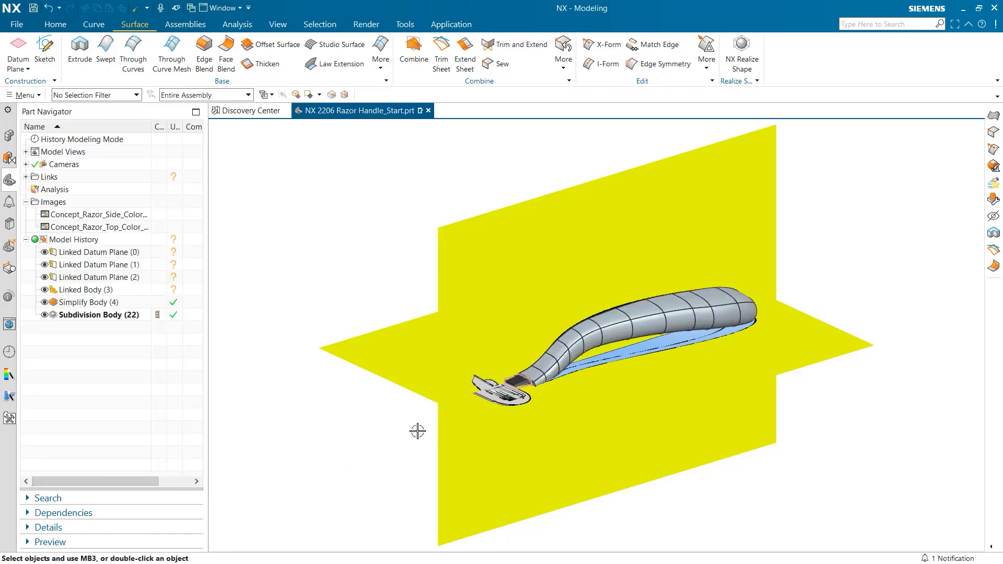
- Subtract the dark connector body at the head end from the handle body, keeping the tool body
scroll(582, 317, up, 5)
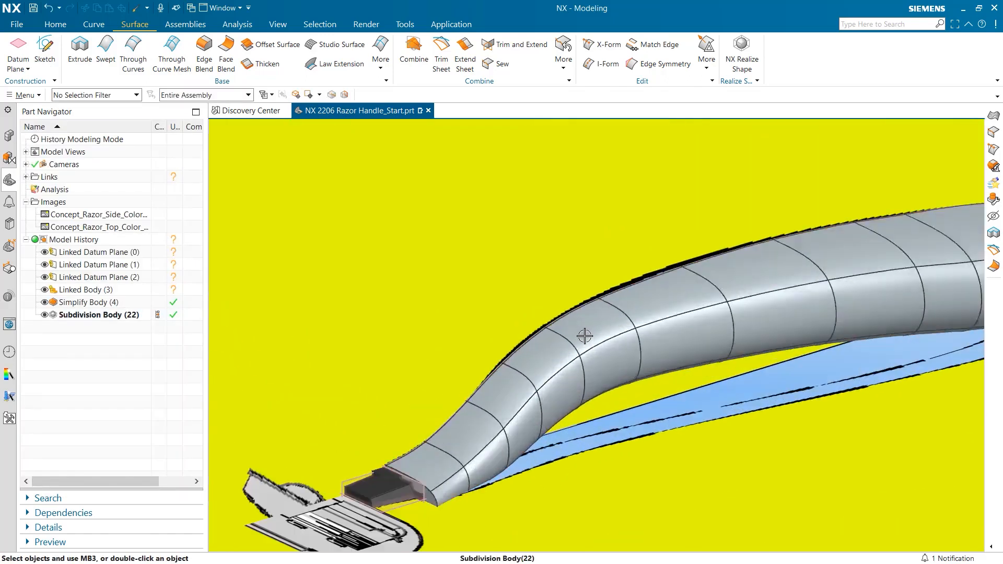
click(55, 24)
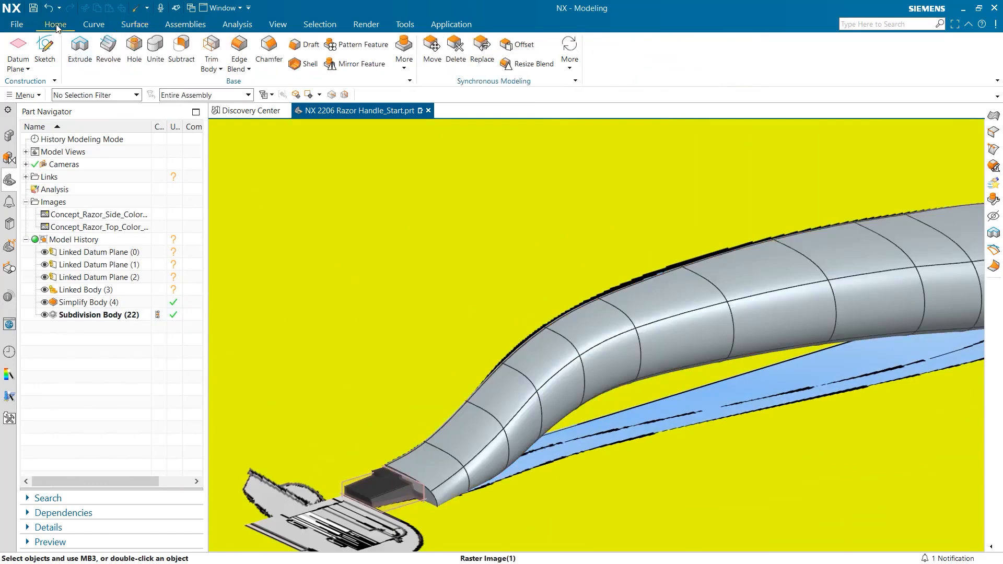
click(195, 47)
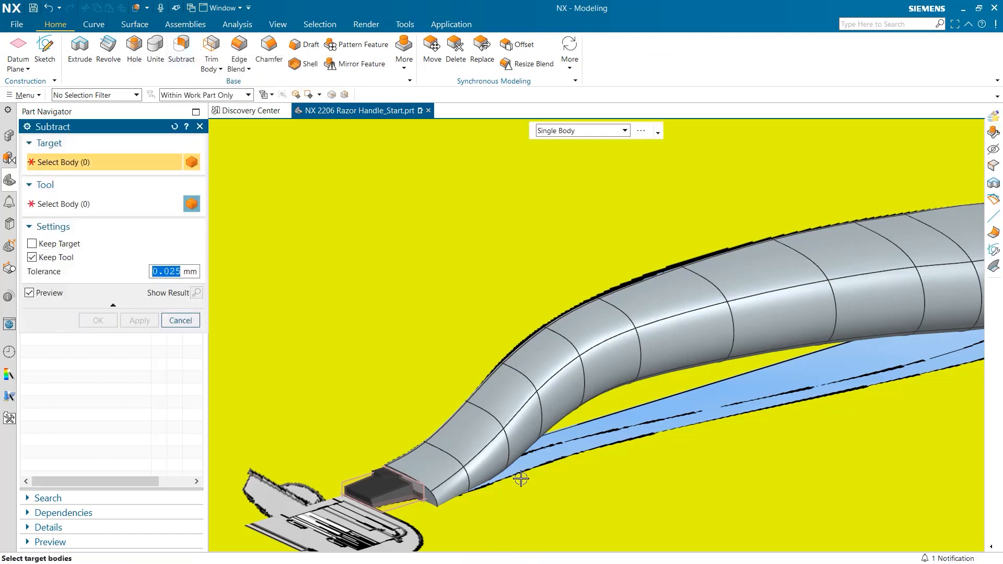
click(473, 433)
click(63, 206)
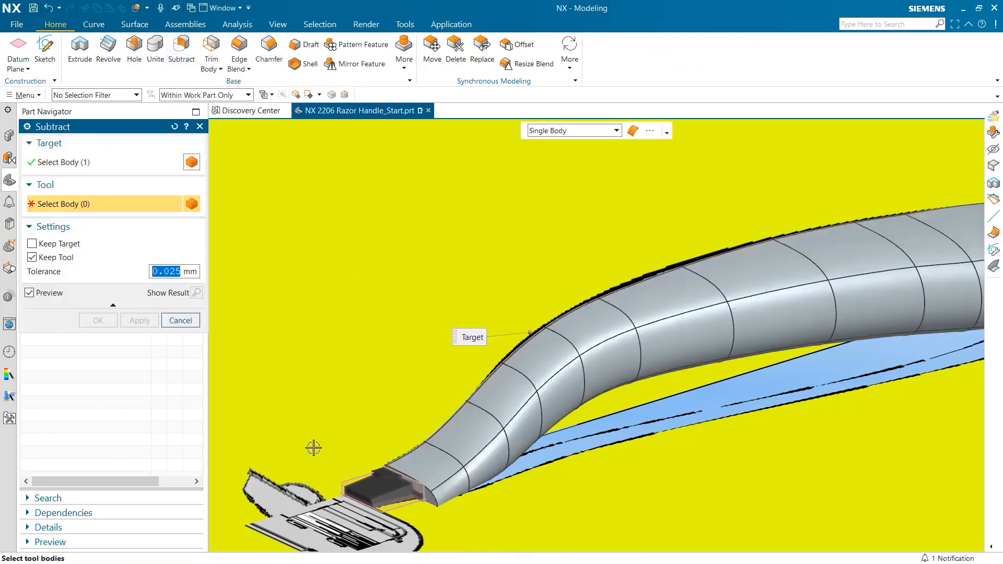
click(365, 490)
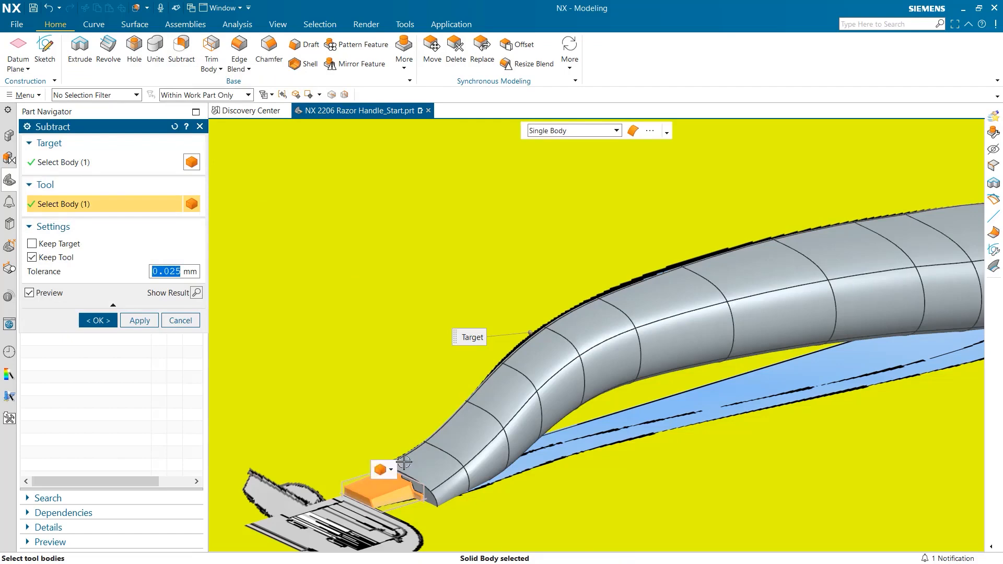
click(98, 320)
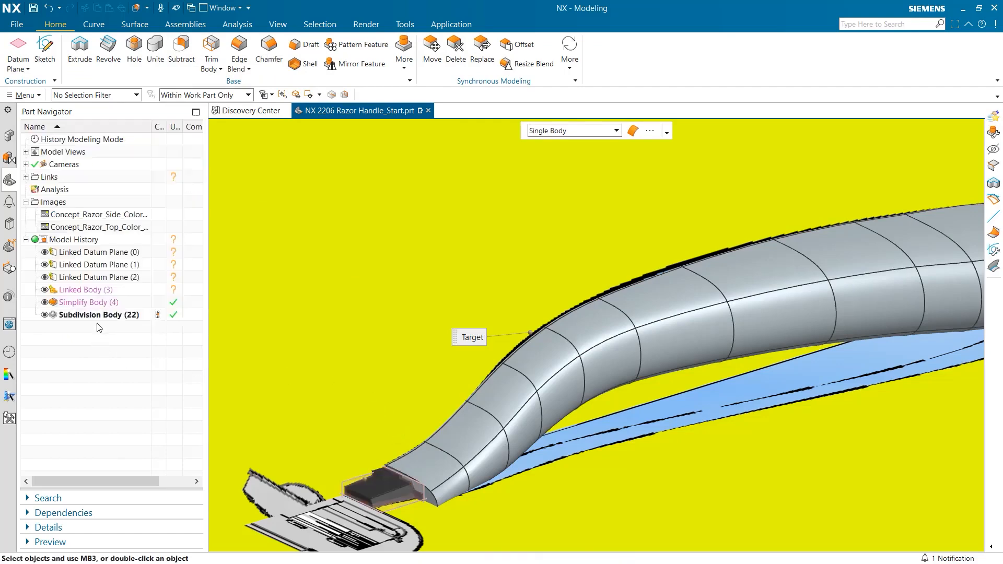
- Hide the concept images, the connector bodies and the three linked datum planes so only the handle is displayed
scroll(272, 317, down, 4)
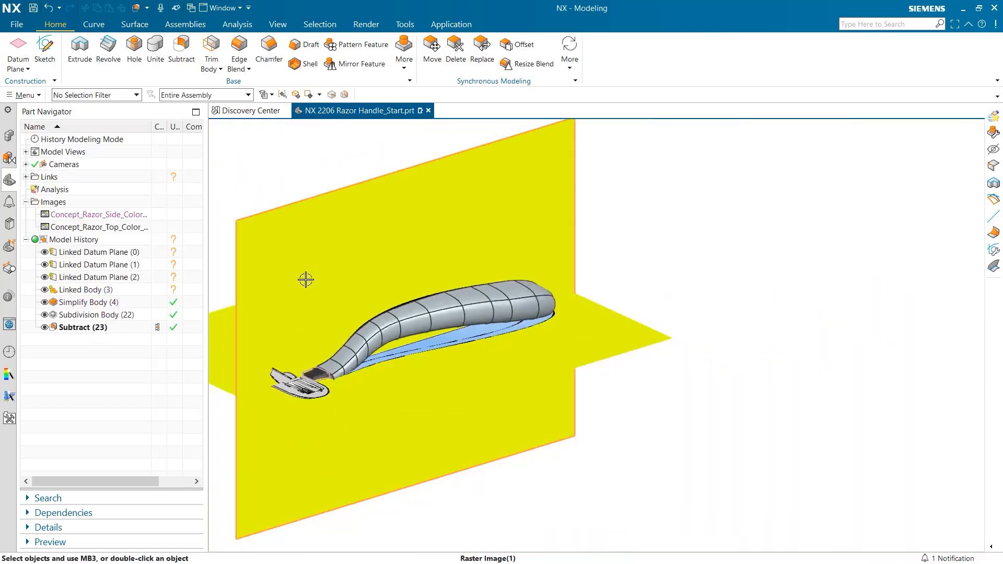
right_drag(307, 280, 310, 317)
scroll(302, 371, up, 4)
scroll(302, 372, up, 1)
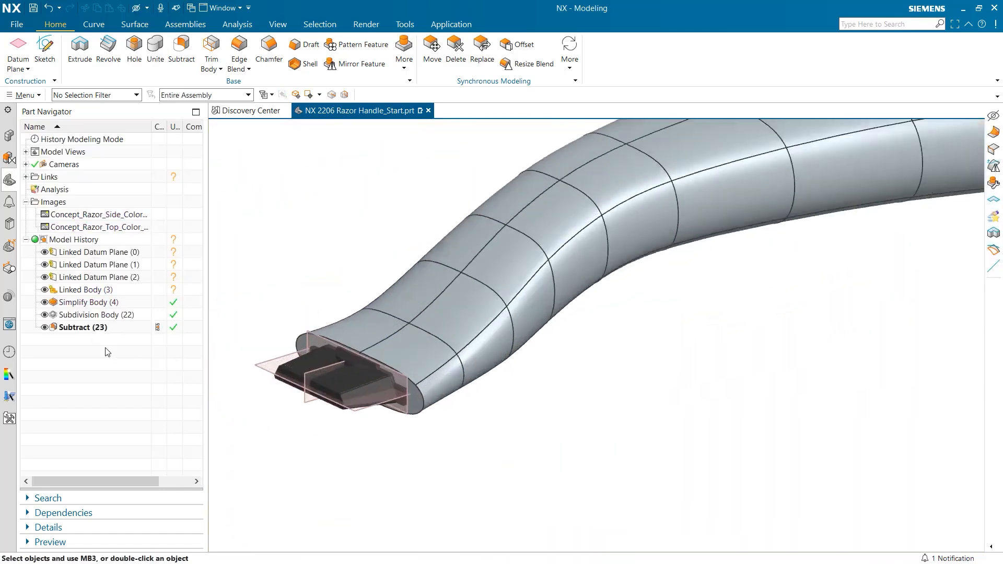
click(44, 290)
mouse_move(507, 483)
middle_down()
mouse_move(529, 460)
mouse_move(522, 472)
middle_up()
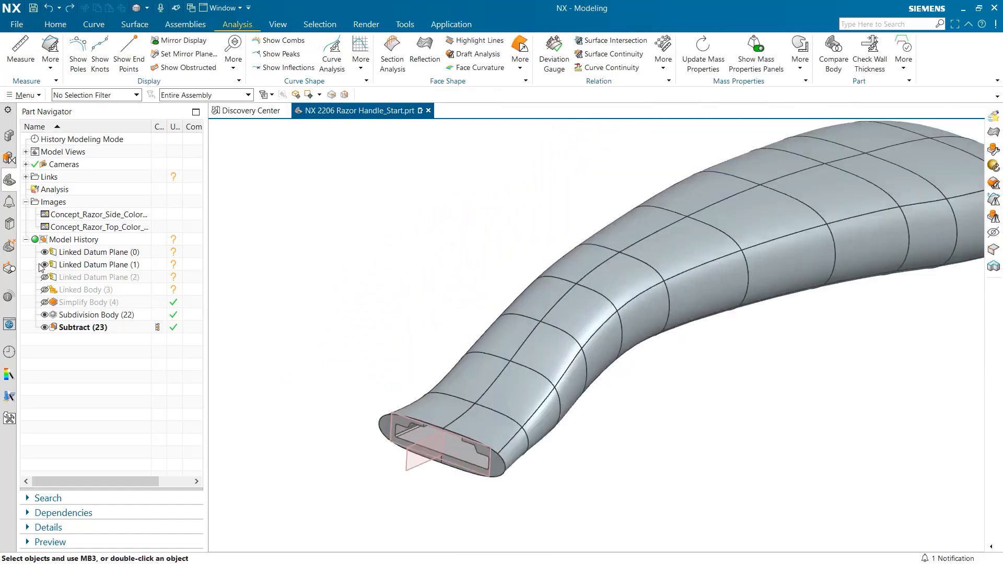
click(45, 265)
click(45, 253)
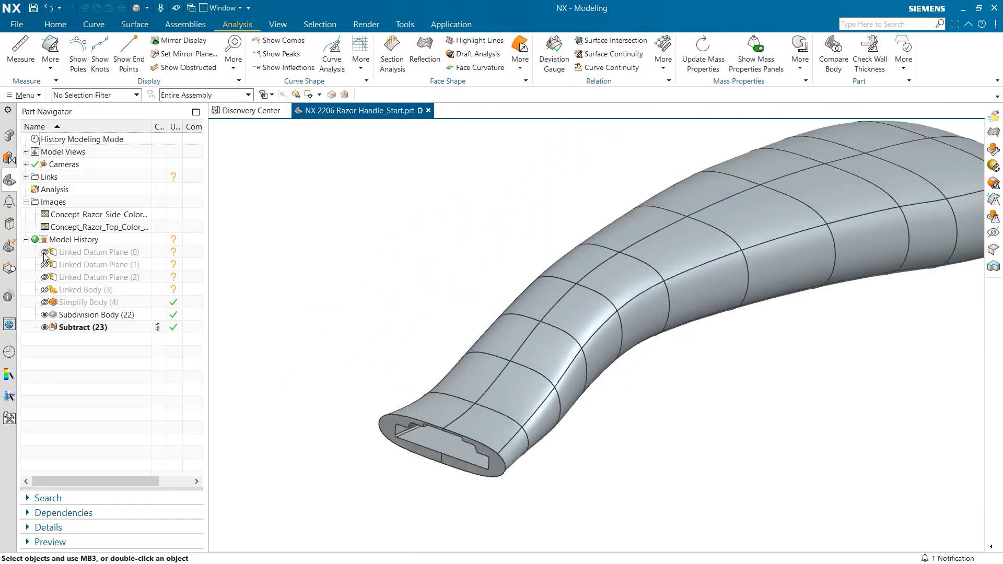
- Switch to Shaded rendering without edges and run a Line Images Reflection Analysis with 32 thin horizontal lines on all handle faces
right_click(358, 281)
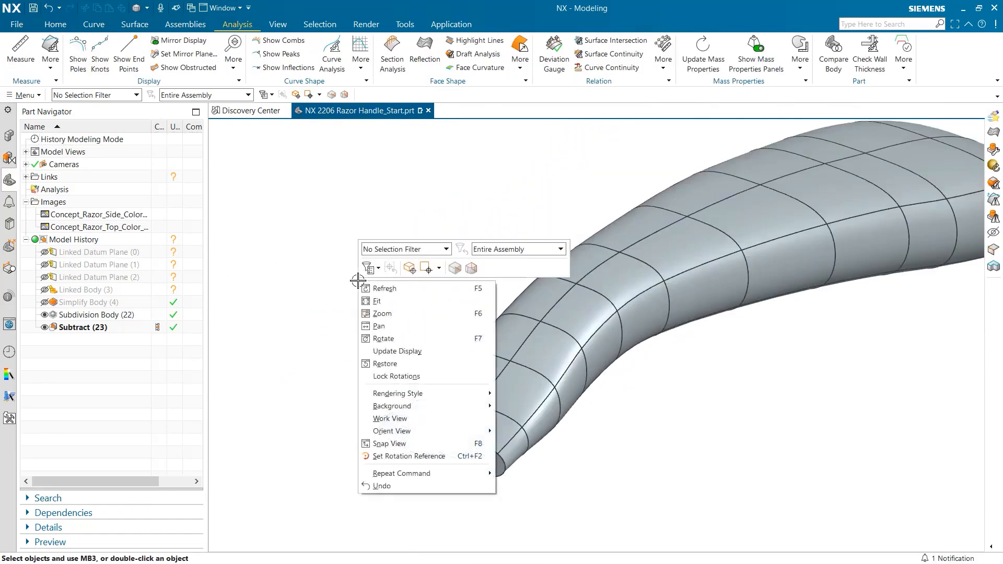
mouse_move(446, 392)
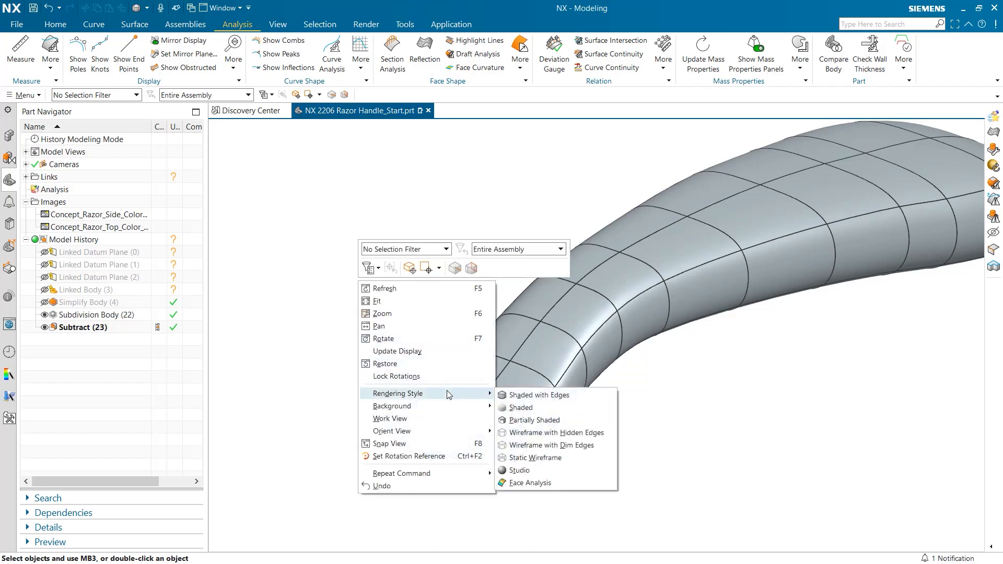
click(554, 408)
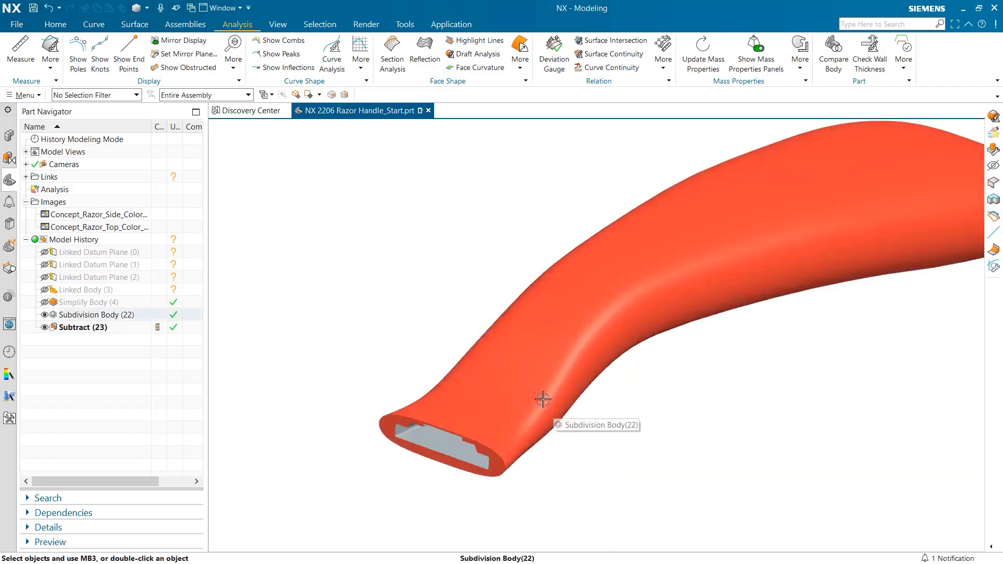
click(424, 53)
scroll(649, 400, down, 3)
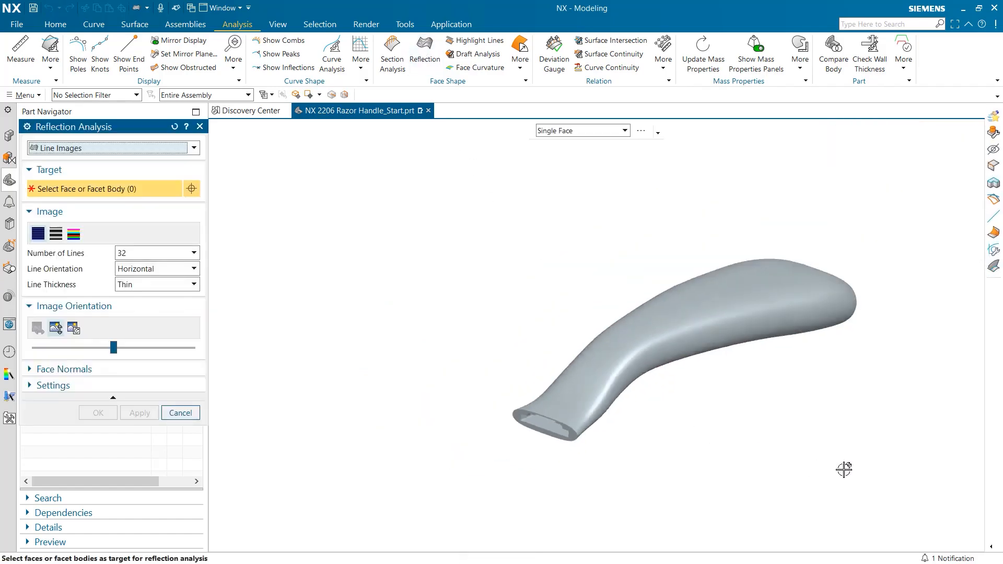
drag(884, 482, 408, 207)
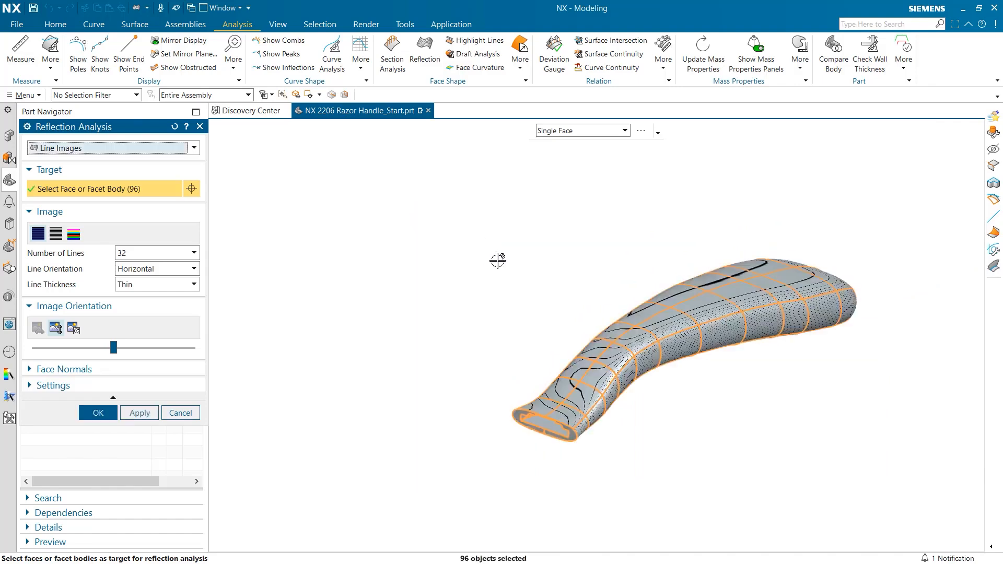
click(106, 413)
scroll(749, 371, up, 1)
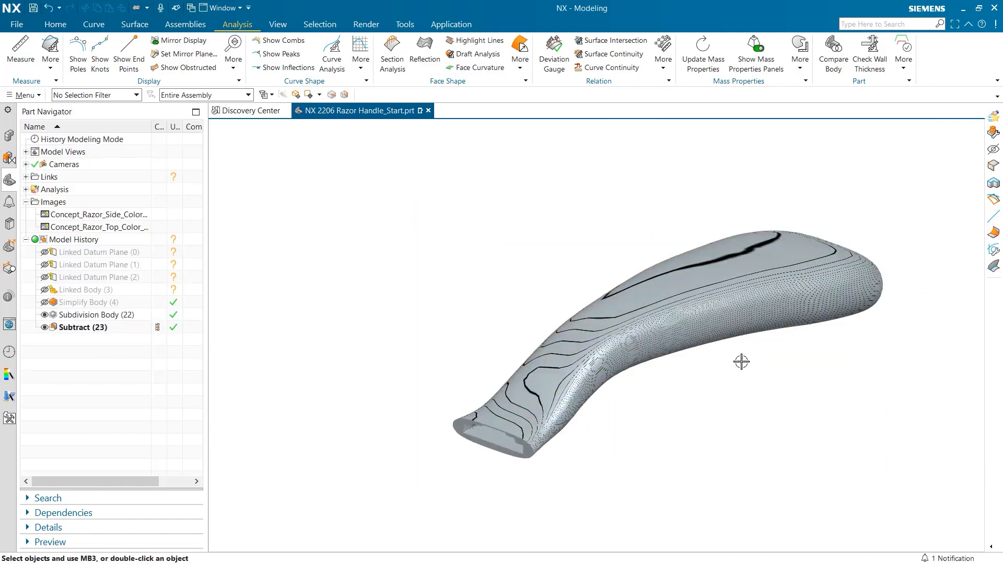
middle_drag(729, 349, 633, 331)
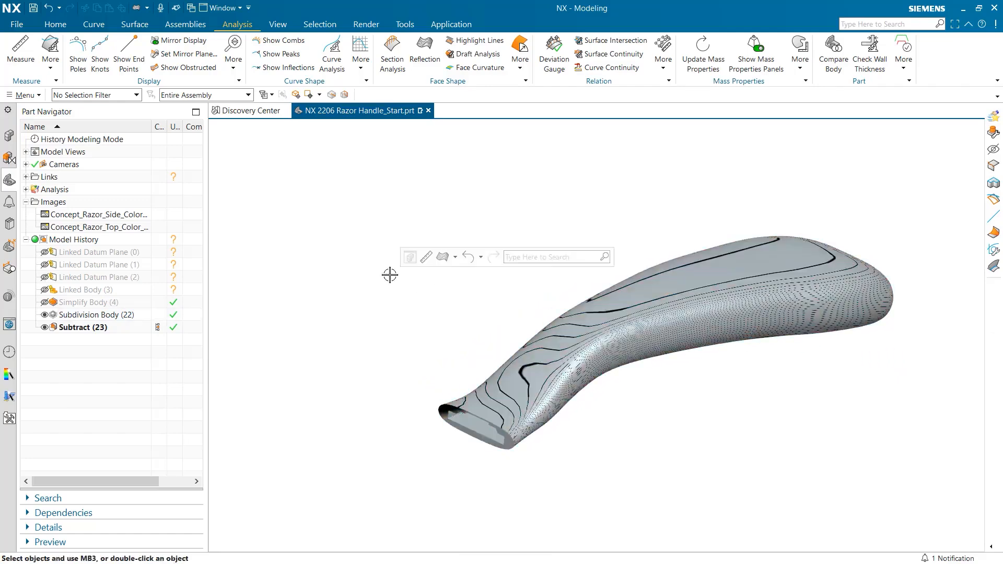
- Run a Draft Analysis on all handle faces with coupled limit angles of 4.8 degrees and inspect the handle's side
click(472, 55)
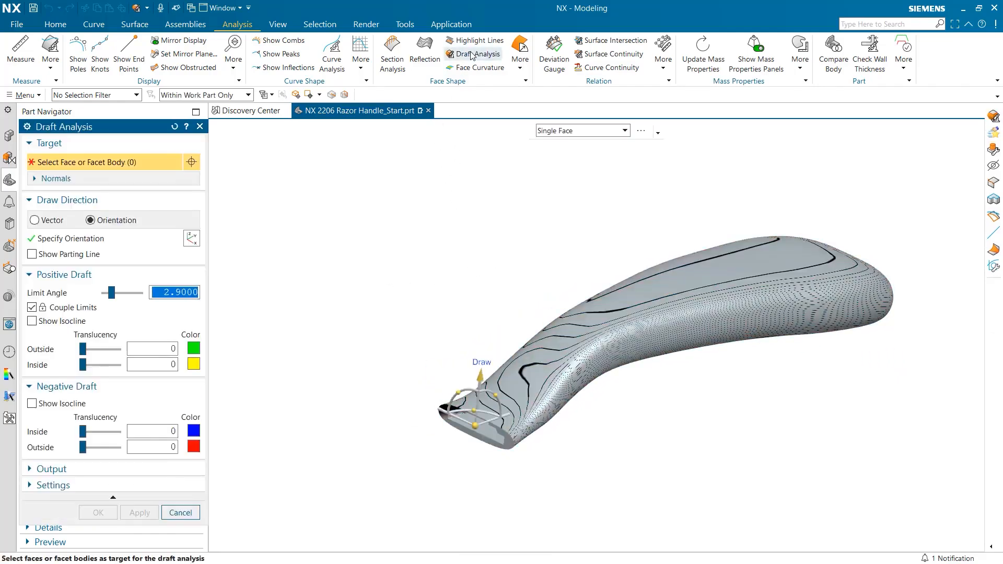
click(604, 294)
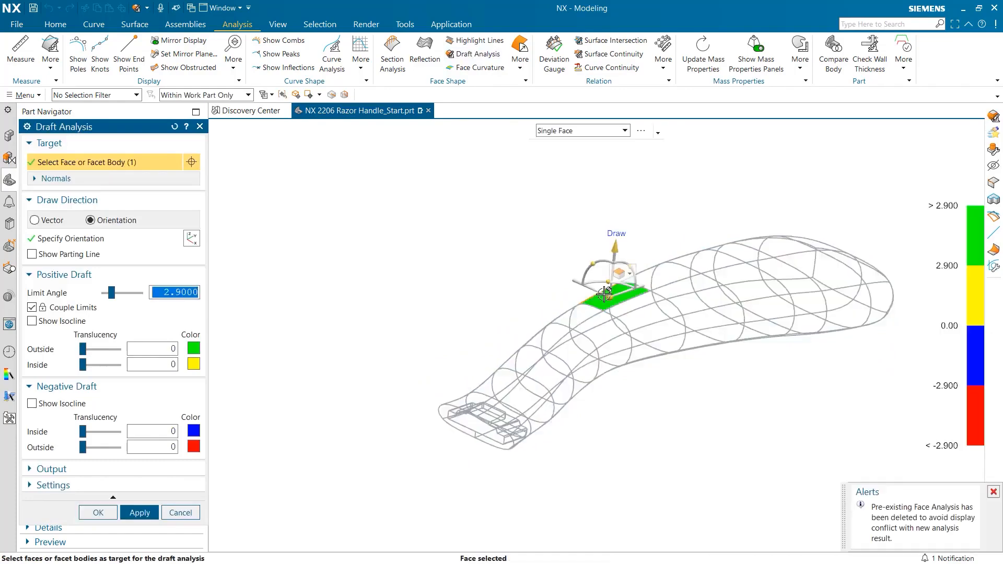
drag(367, 486, 918, 178)
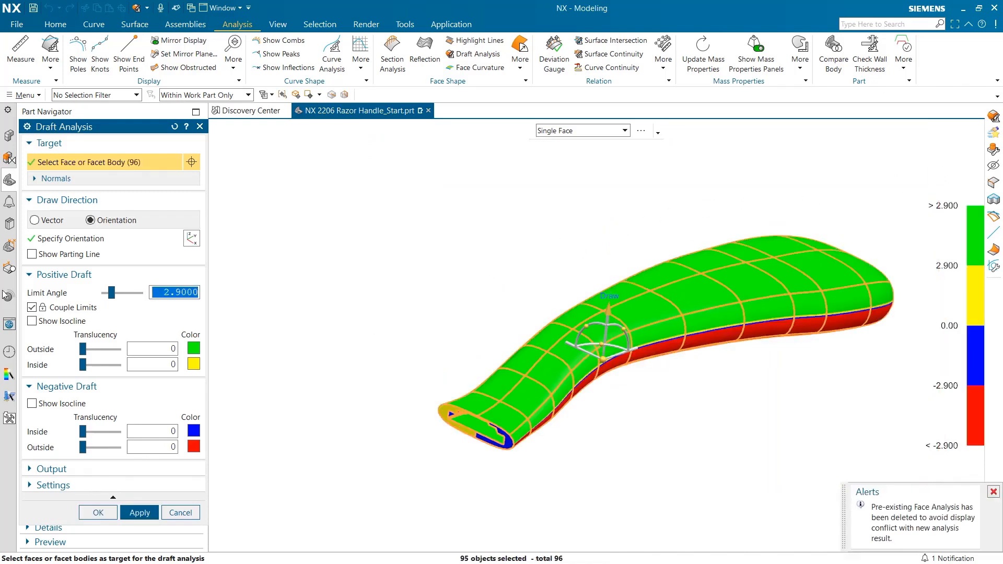
drag(111, 293, 115, 295)
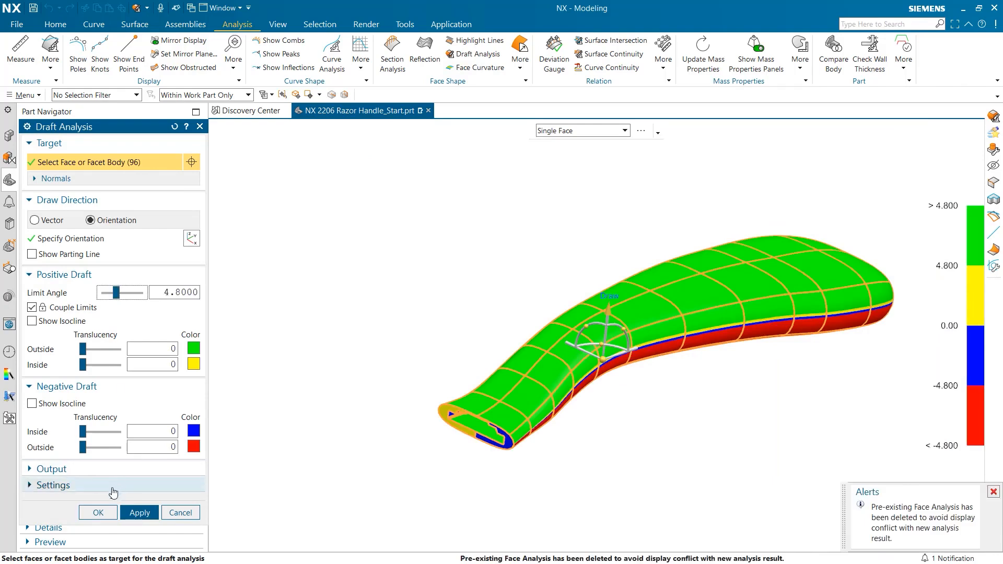
click(98, 513)
mouse_move(527, 299)
middle_down()
mouse_move(536, 266)
mouse_move(533, 298)
middle_up()
- Set the rendering style back to Shaded with Edges and fit the whole handle in the trimetric view
right_click(508, 302)
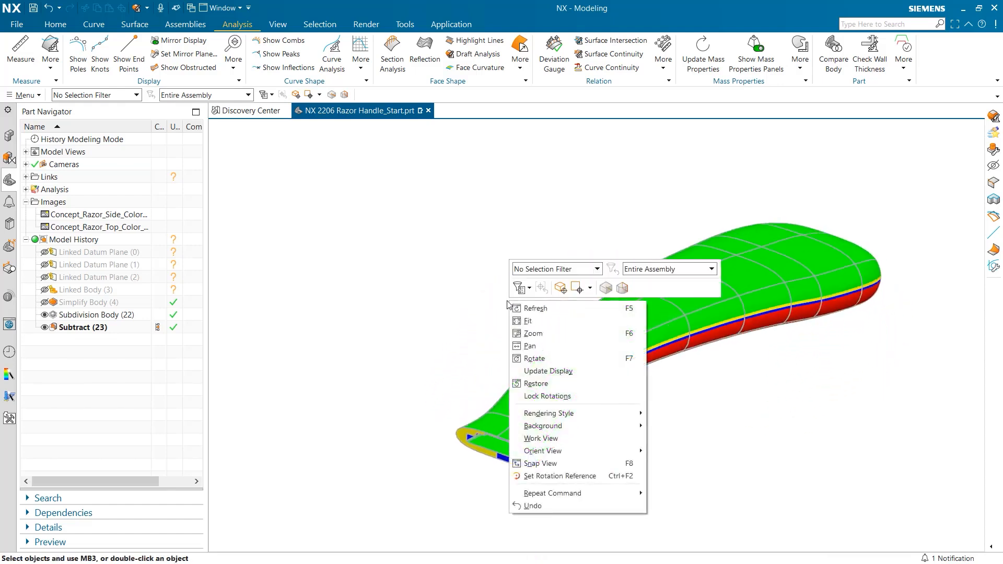
mouse_move(565, 418)
click(685, 415)
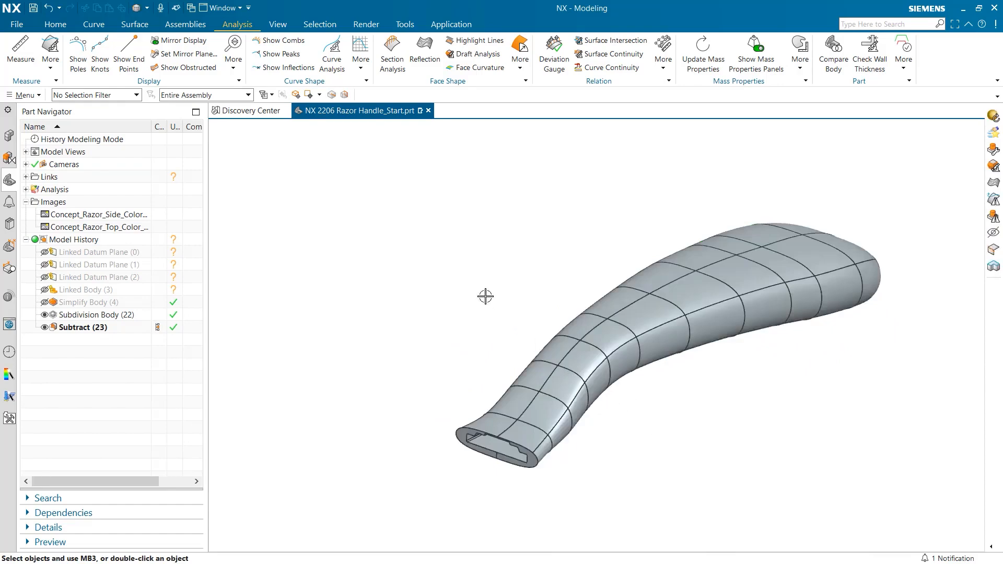
key(Home)
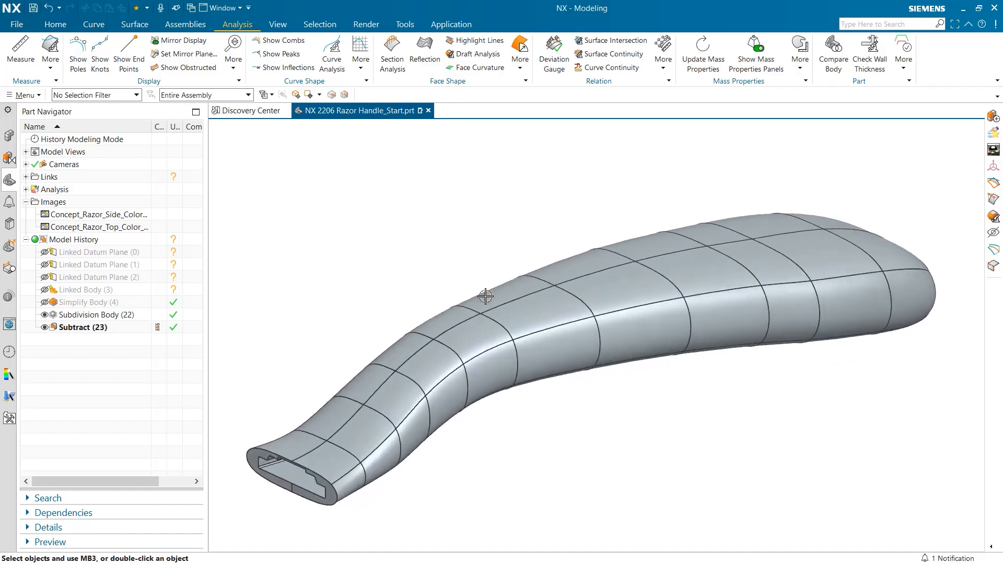